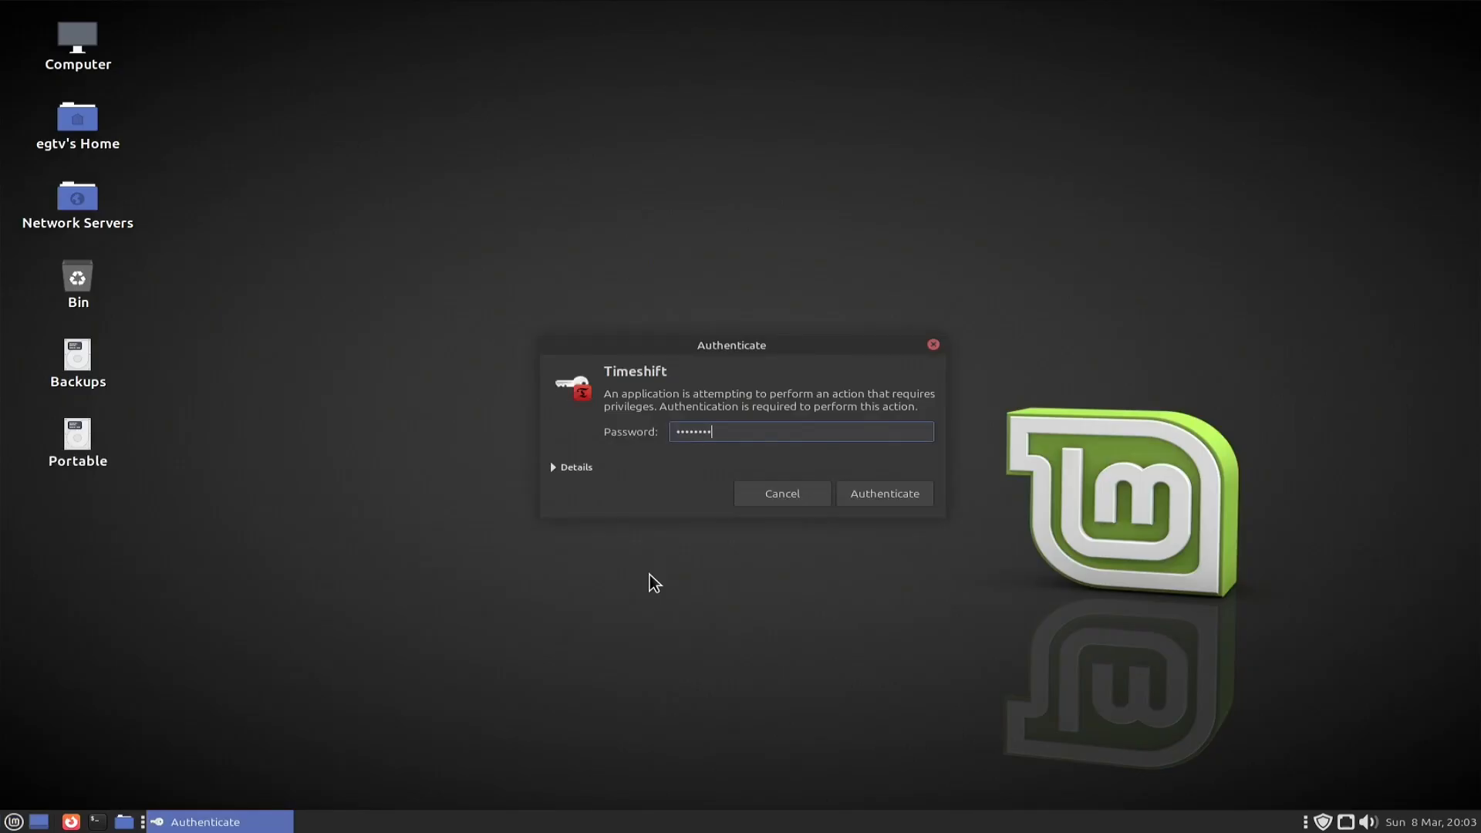
key("Return")
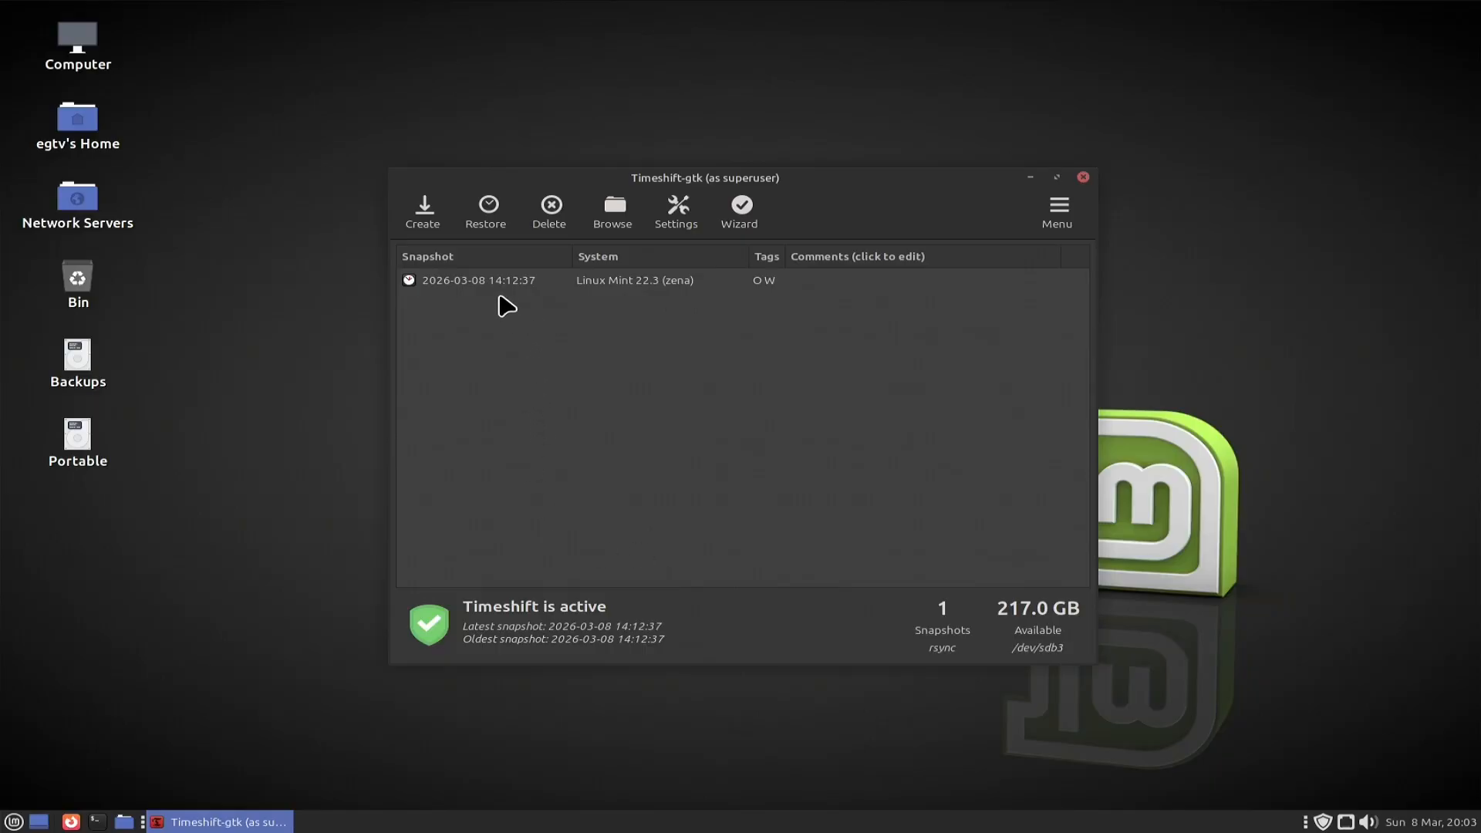
left_click(501, 286)
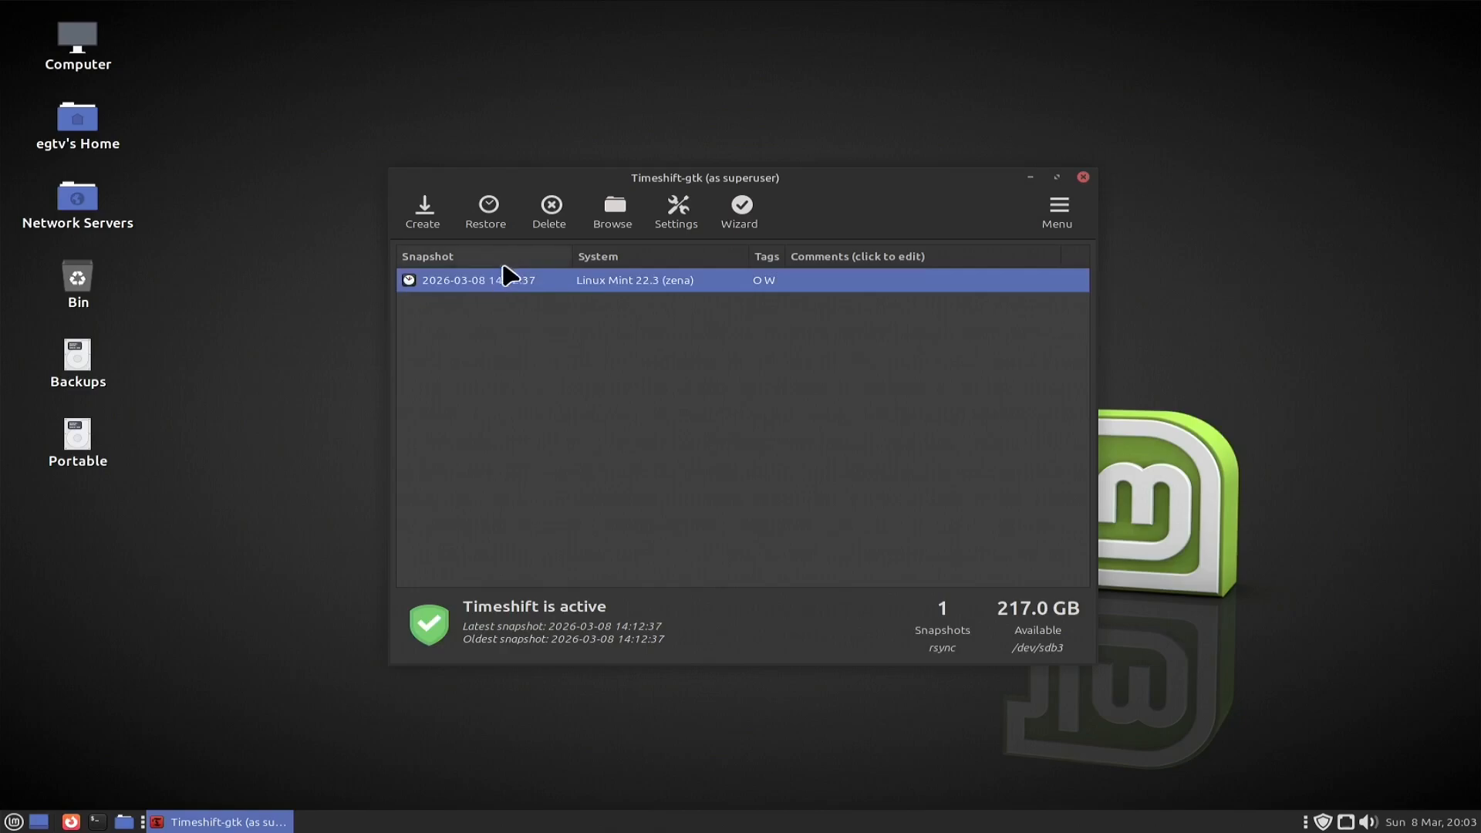
left_click(549, 218)
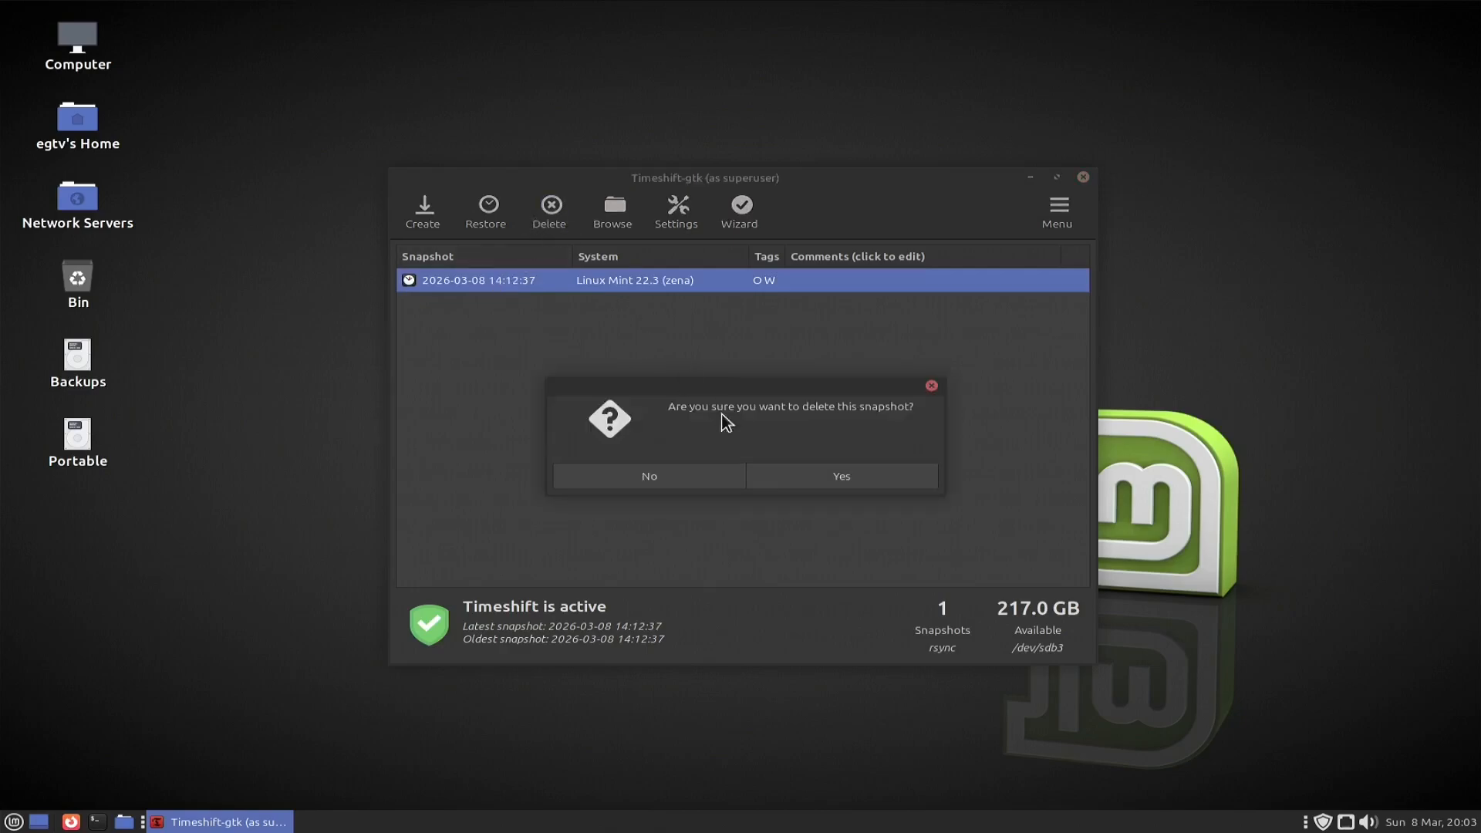
left_click(856, 484)
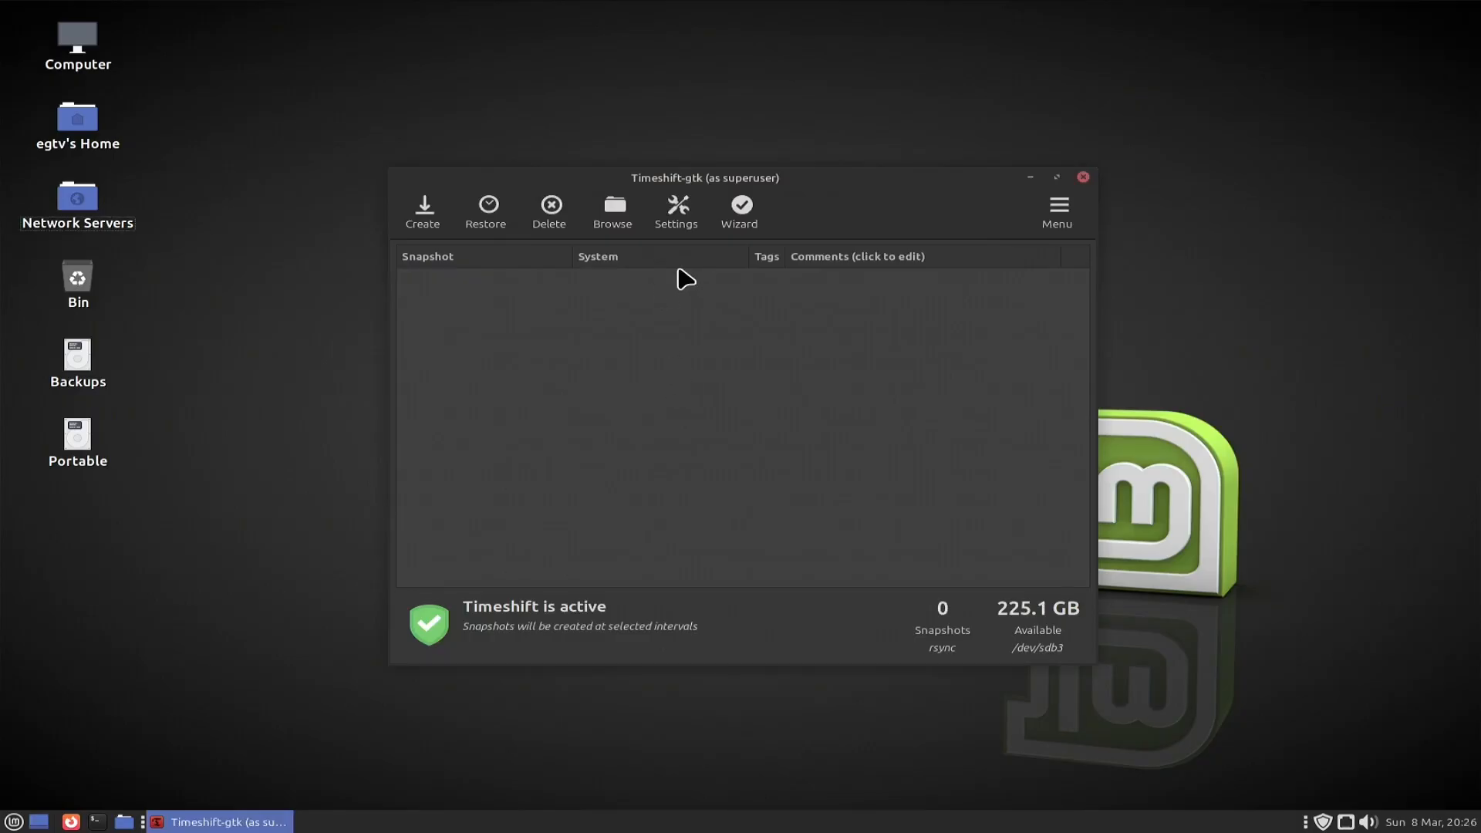
- Start the Timeshift setup wizard with the RSYNC snapshot type and choose sdc2 on the SAMSUNG HM321HI drive as the snapshot location
left_click(682, 216)
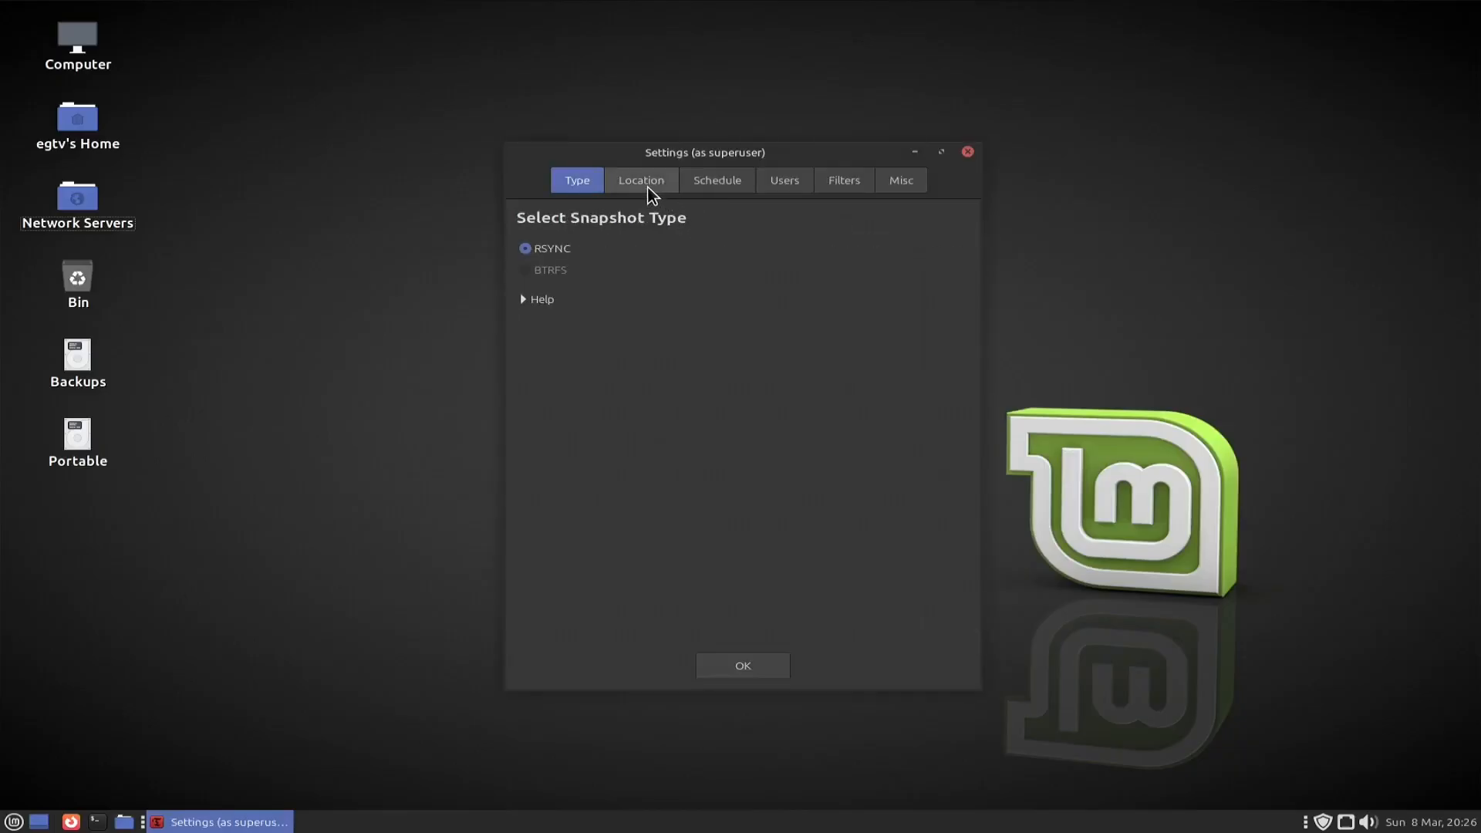
left_click(732, 668)
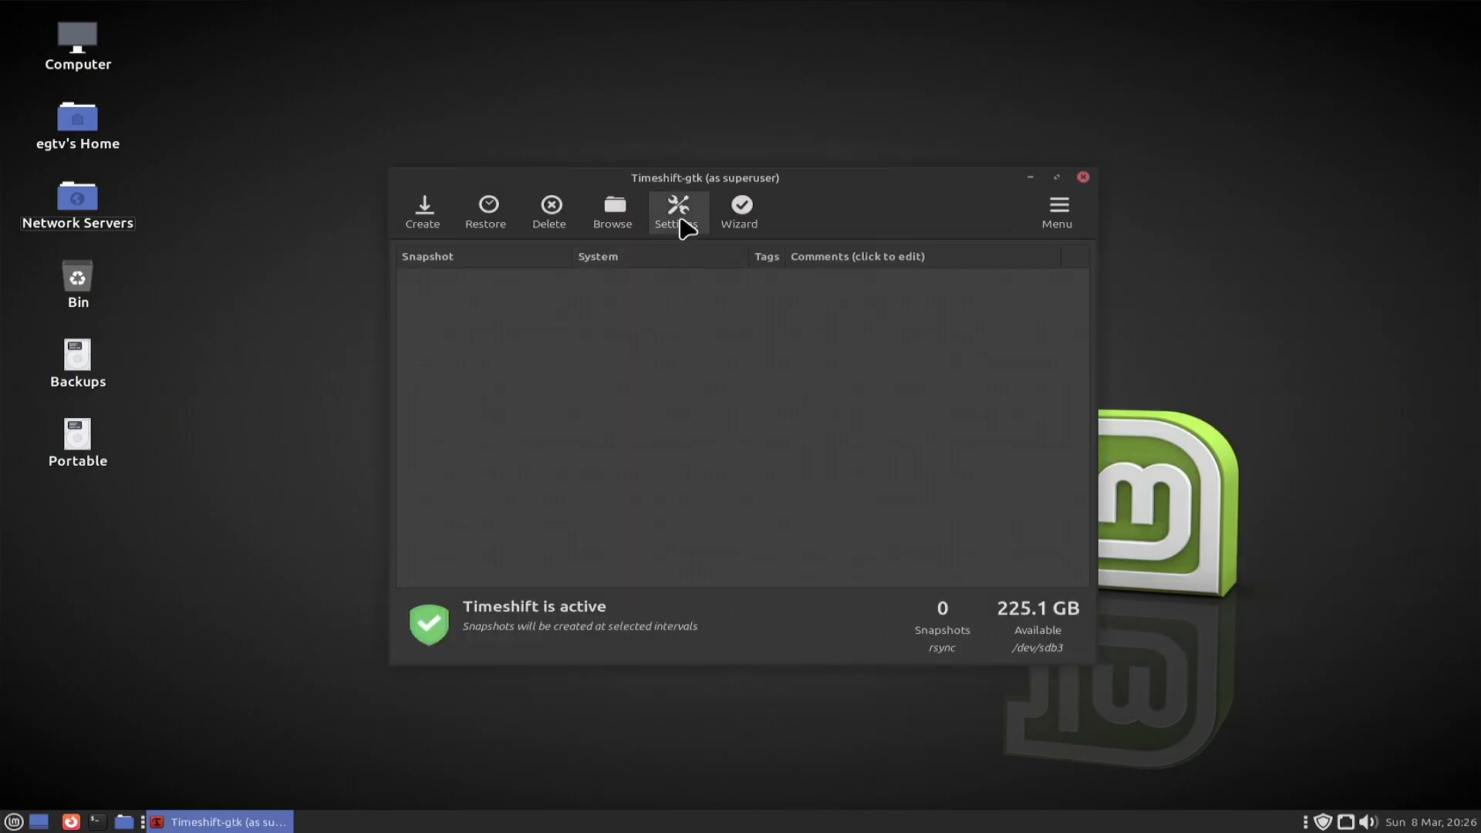
left_click(750, 220)
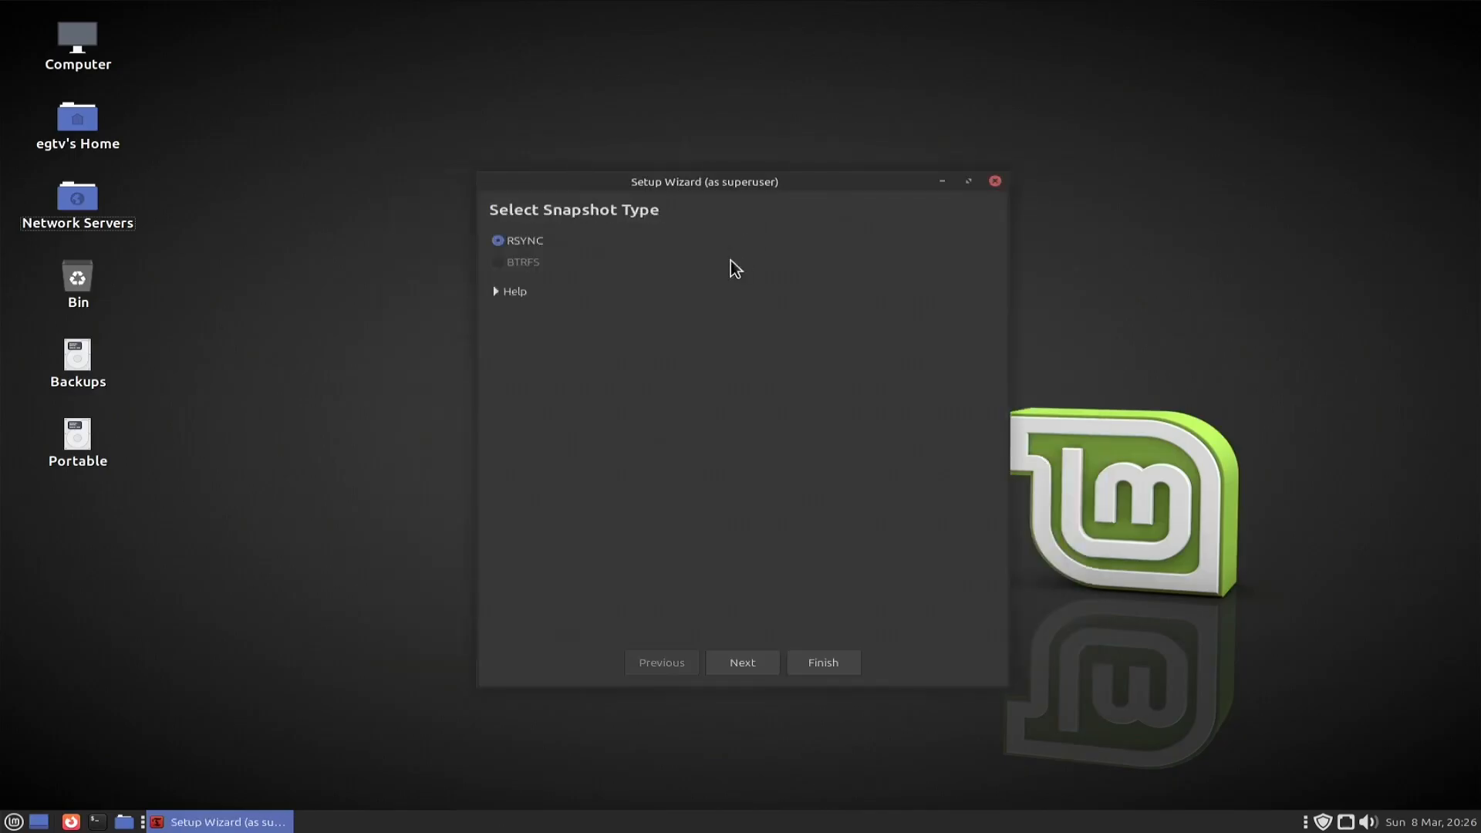
left_click(739, 666)
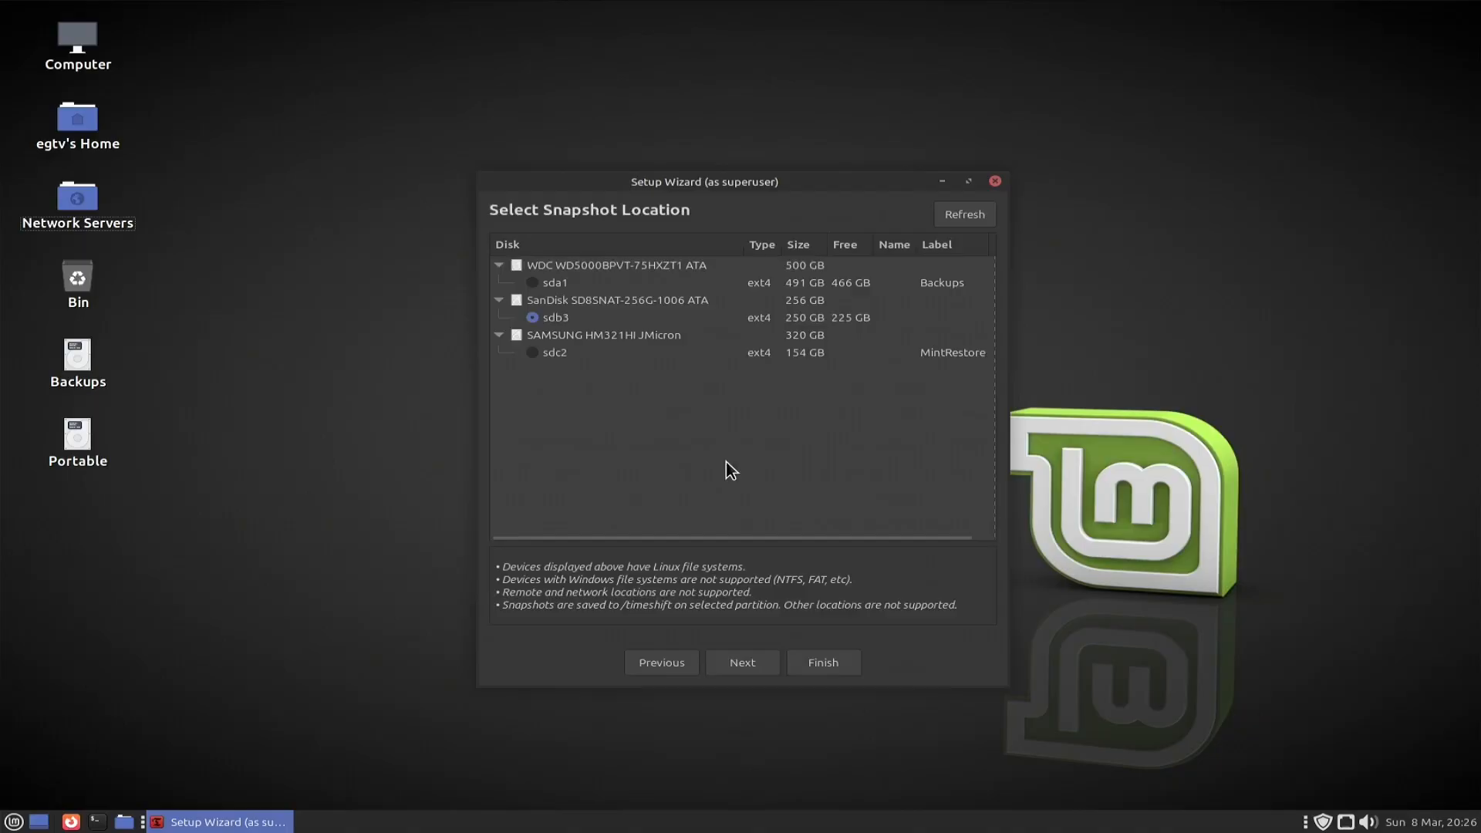
left_click(566, 338)
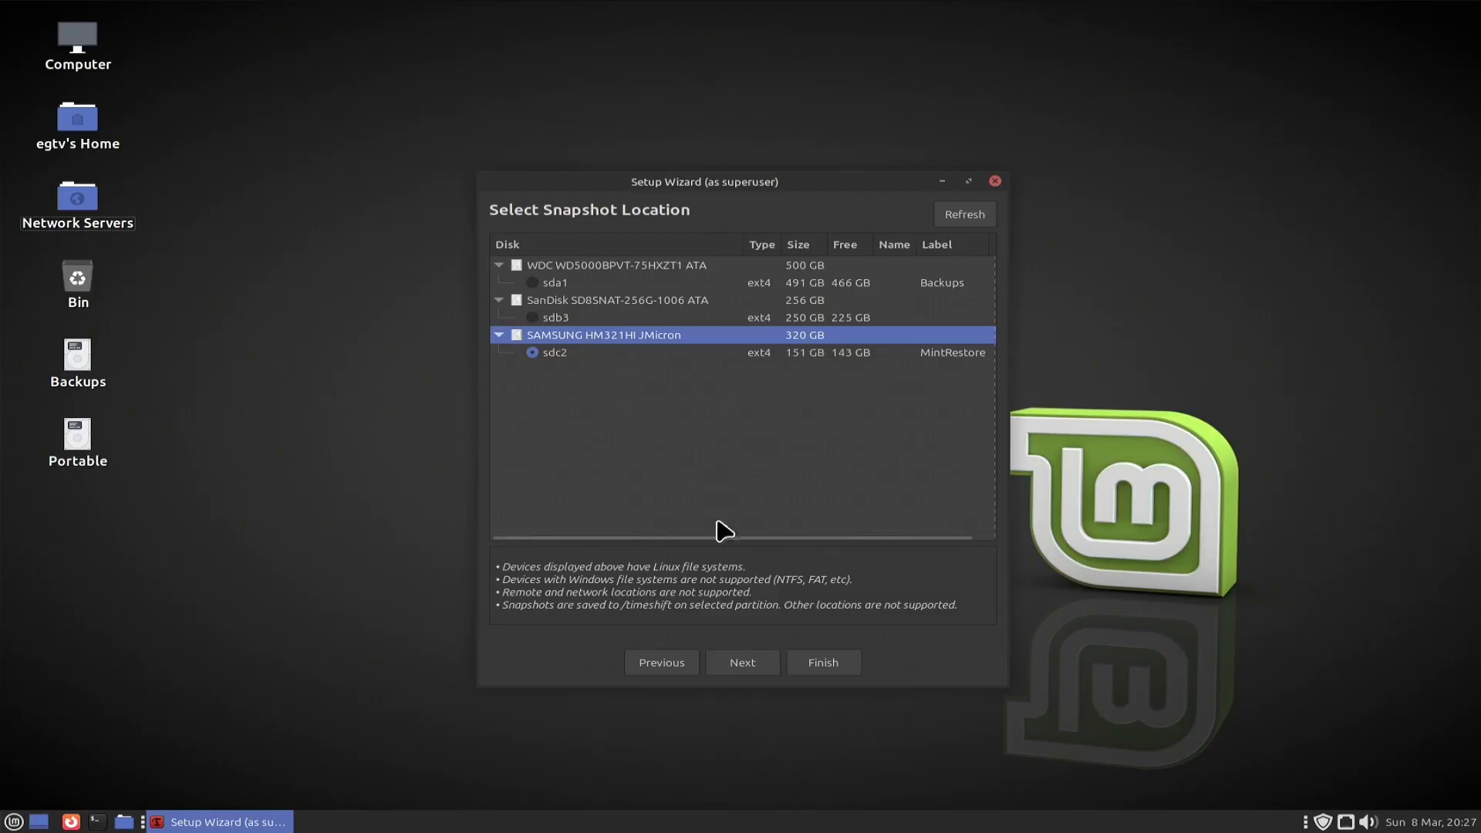
- Accept weekly snapshots with 3 kept and all files included for both home directories, and finish the setup wizard
left_click(741, 667)
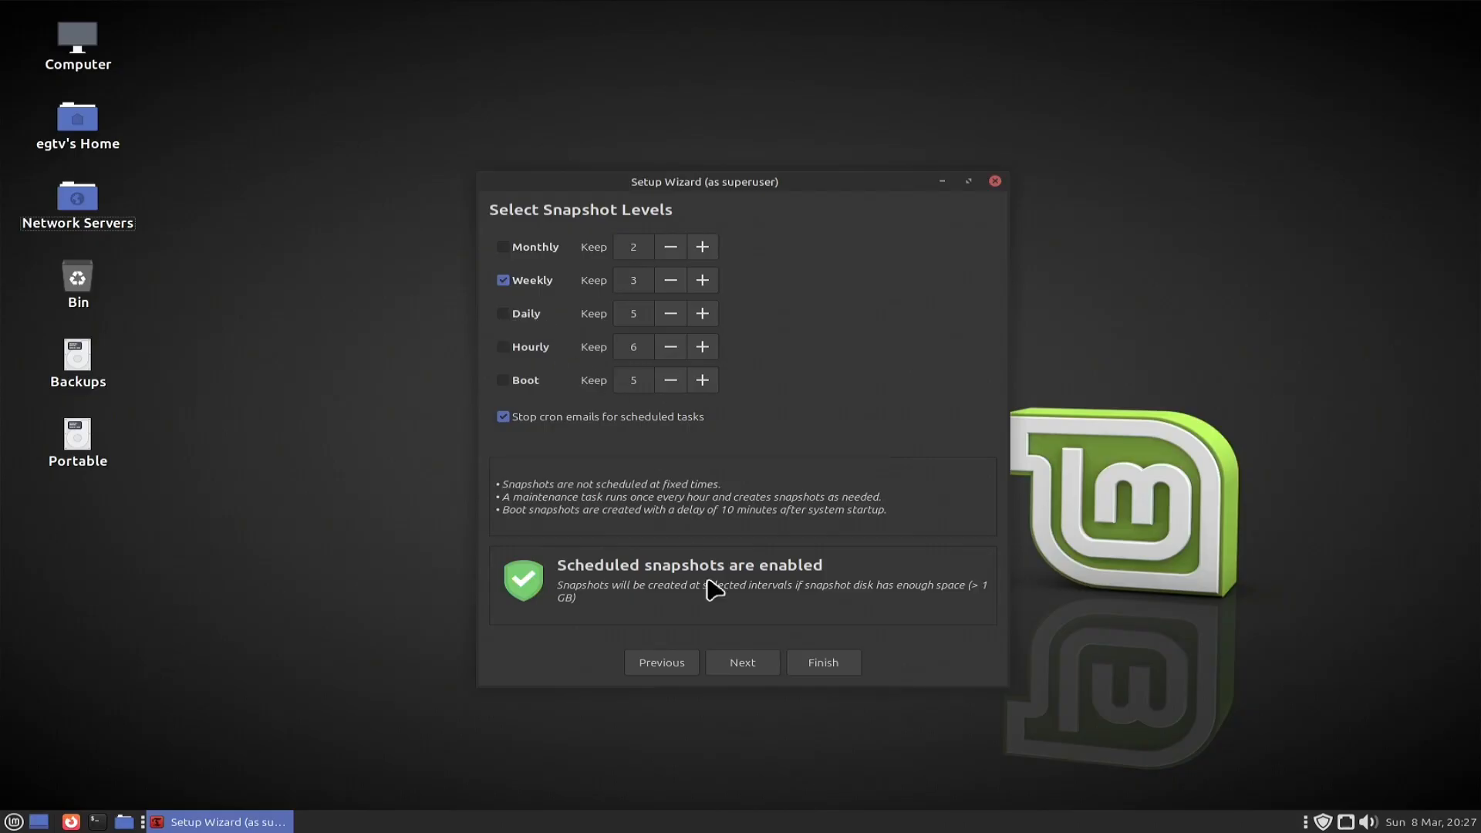
left_click(744, 665)
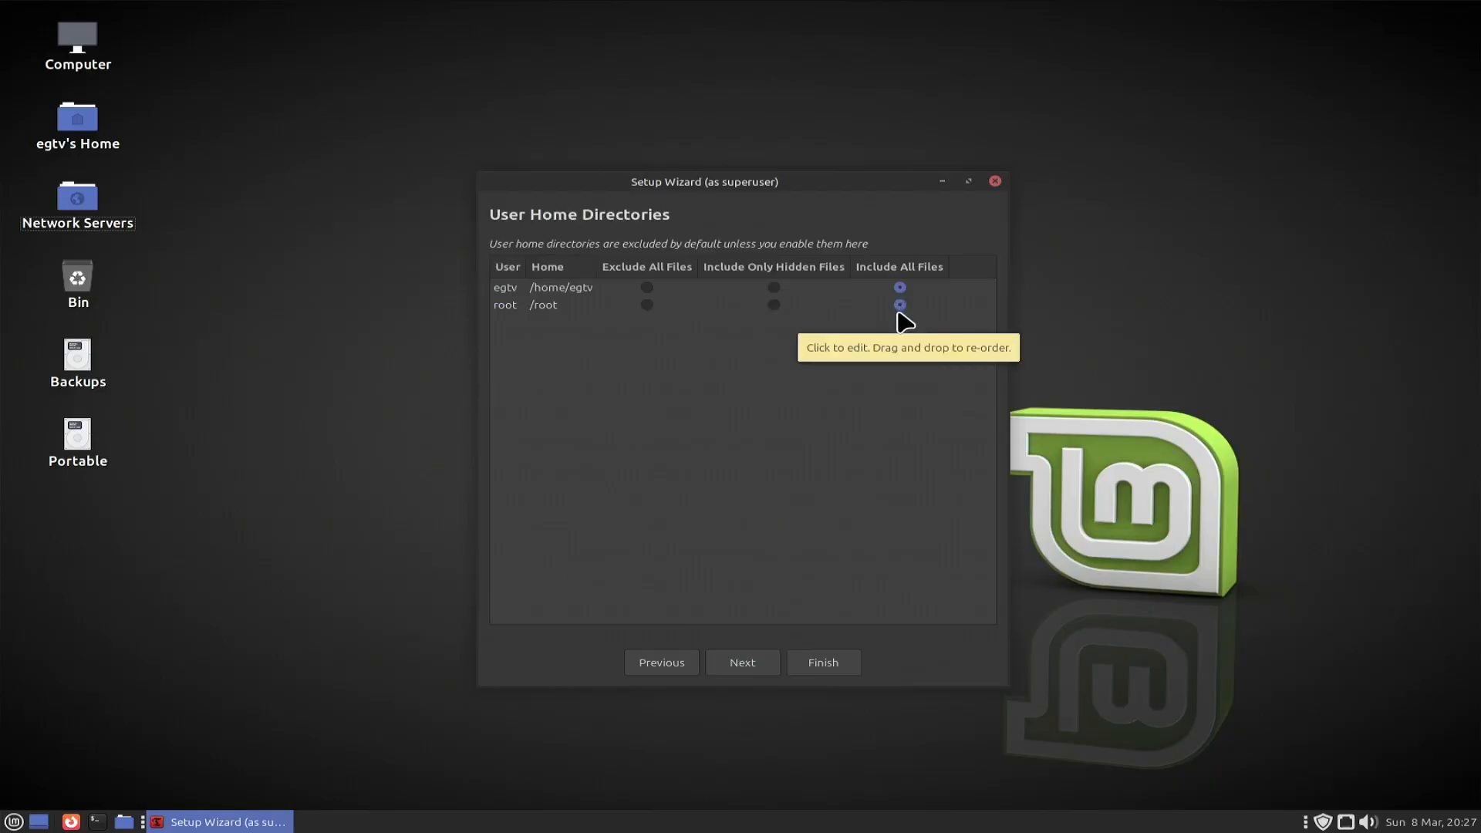
left_click(747, 661)
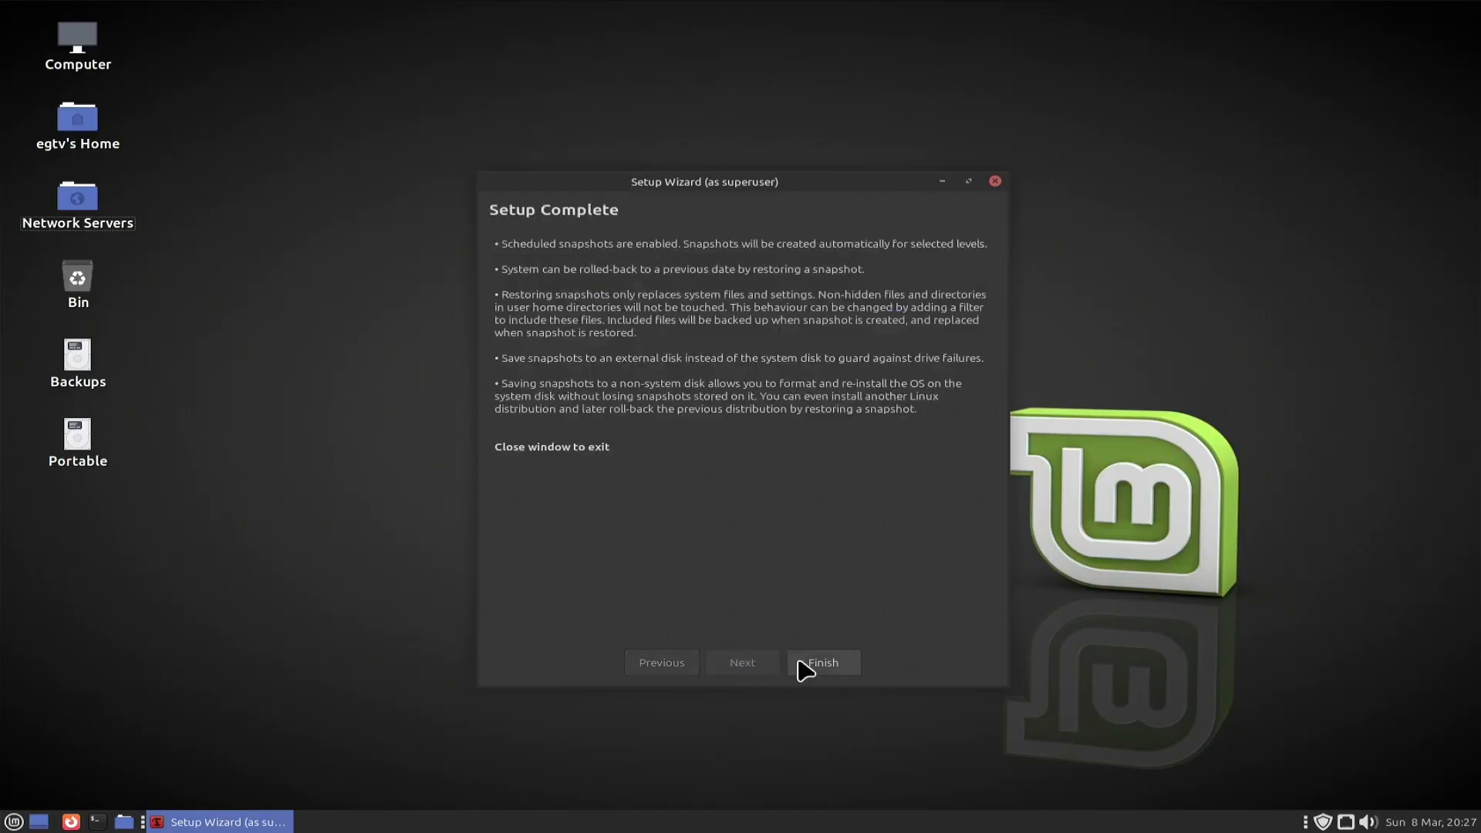
left_click(837, 660)
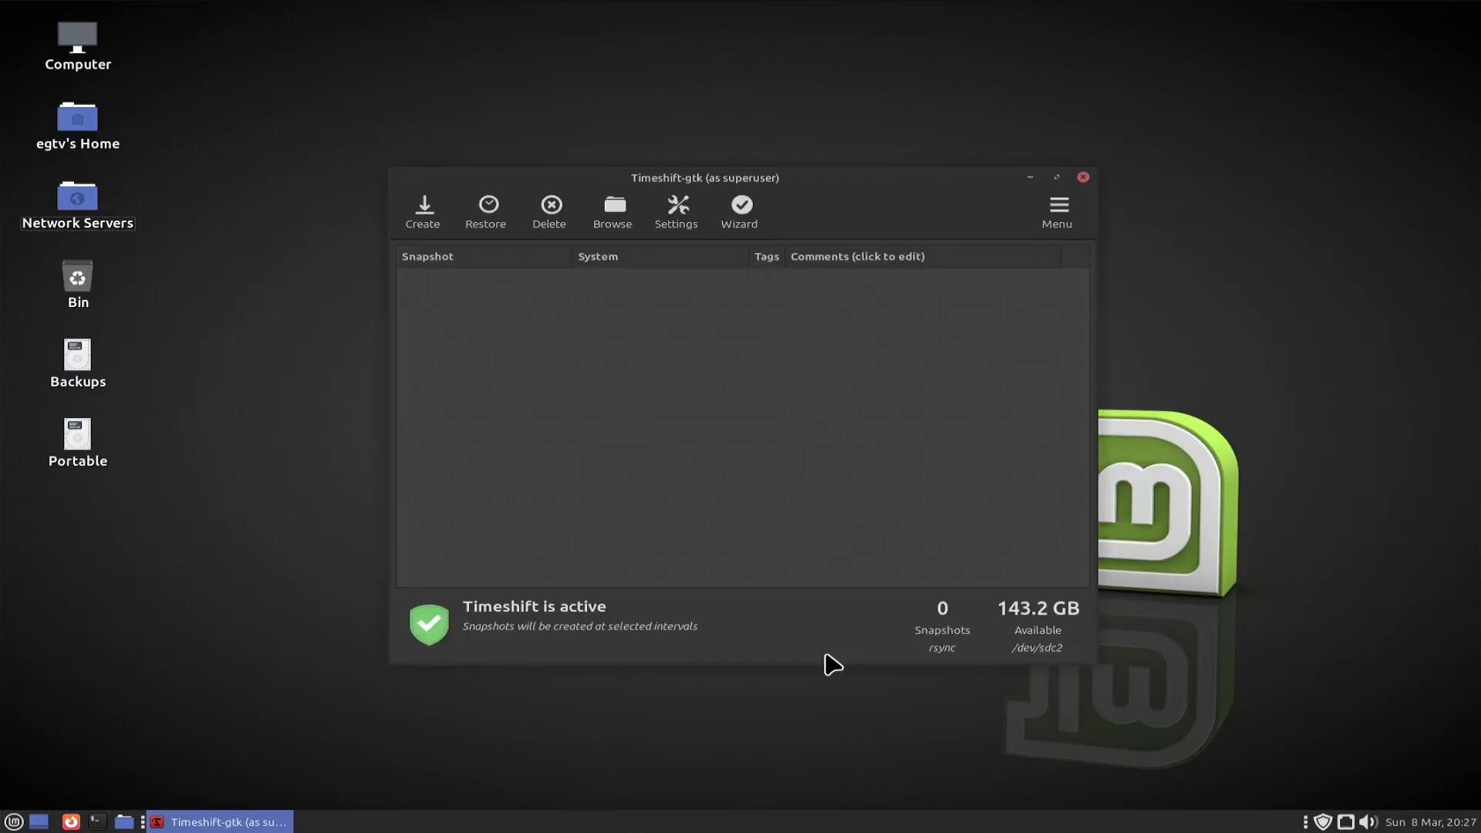
- Create a new system snapshot in Timeshift and select it in the snapshot list
left_click(423, 216)
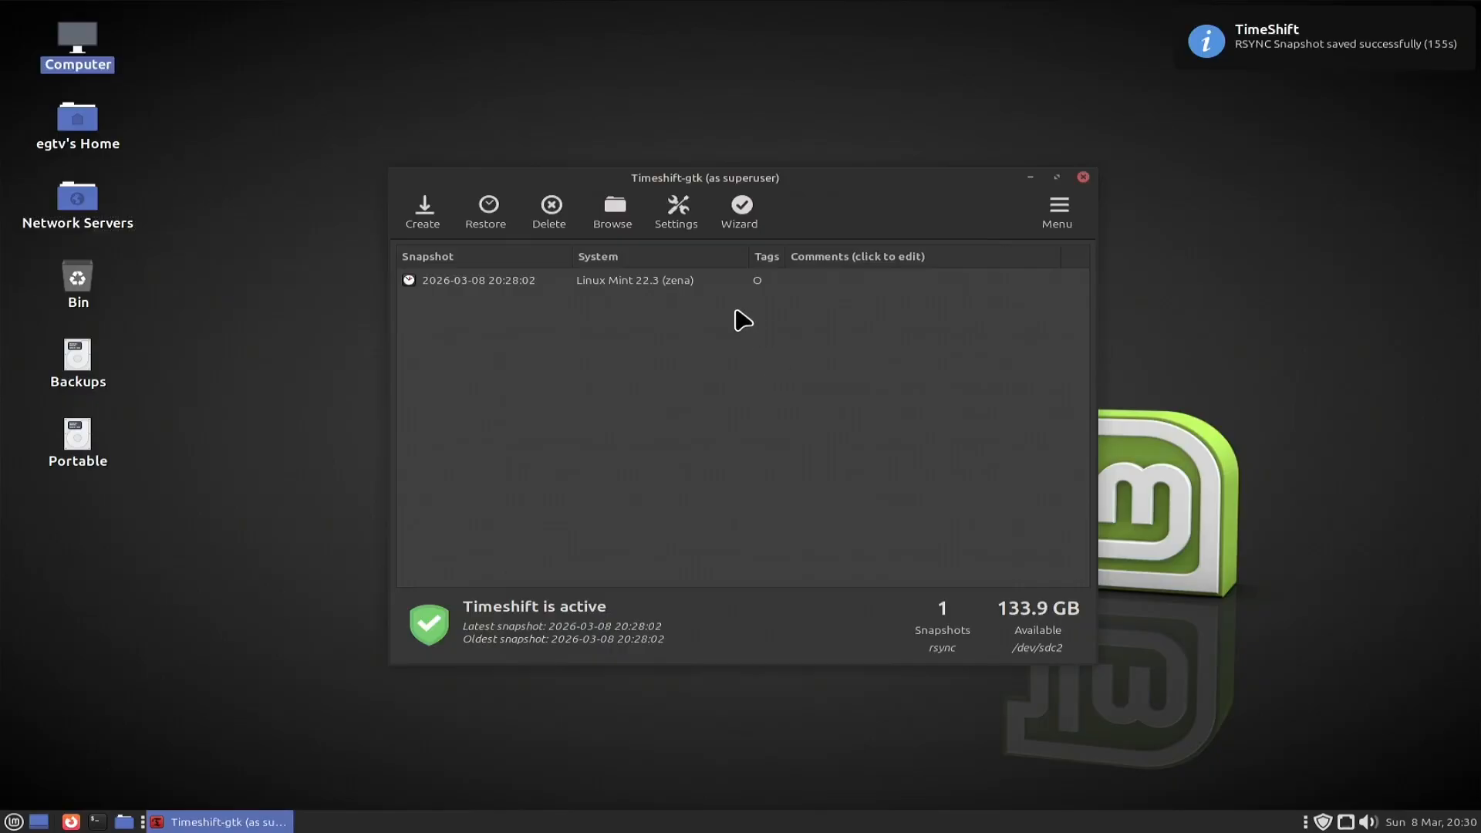
left_click(538, 285)
- Check which drive is chosen as the snapshot location in the Timeshift settings
left_click(664, 226)
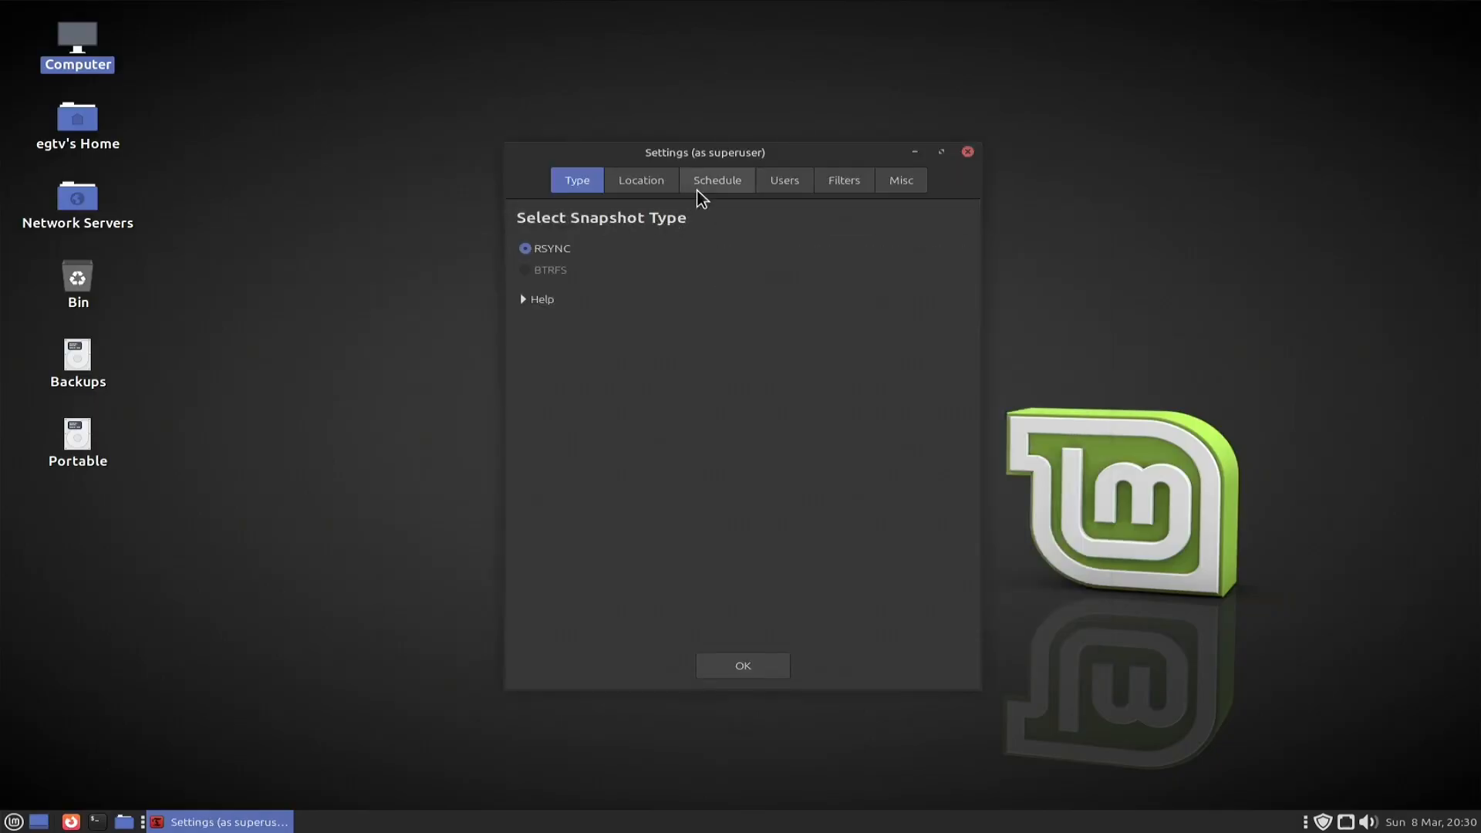
left_click(644, 184)
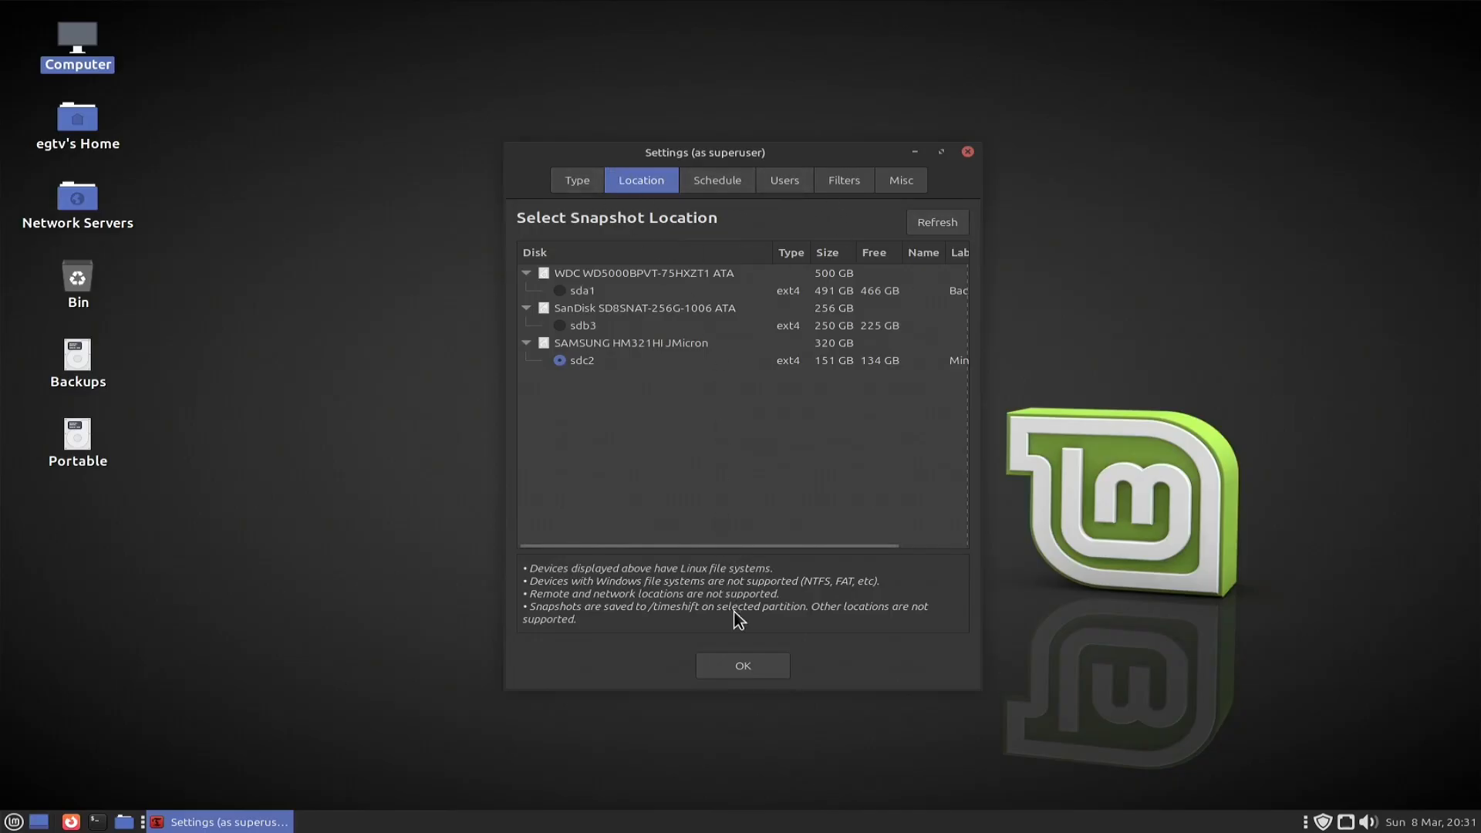
left_click(731, 668)
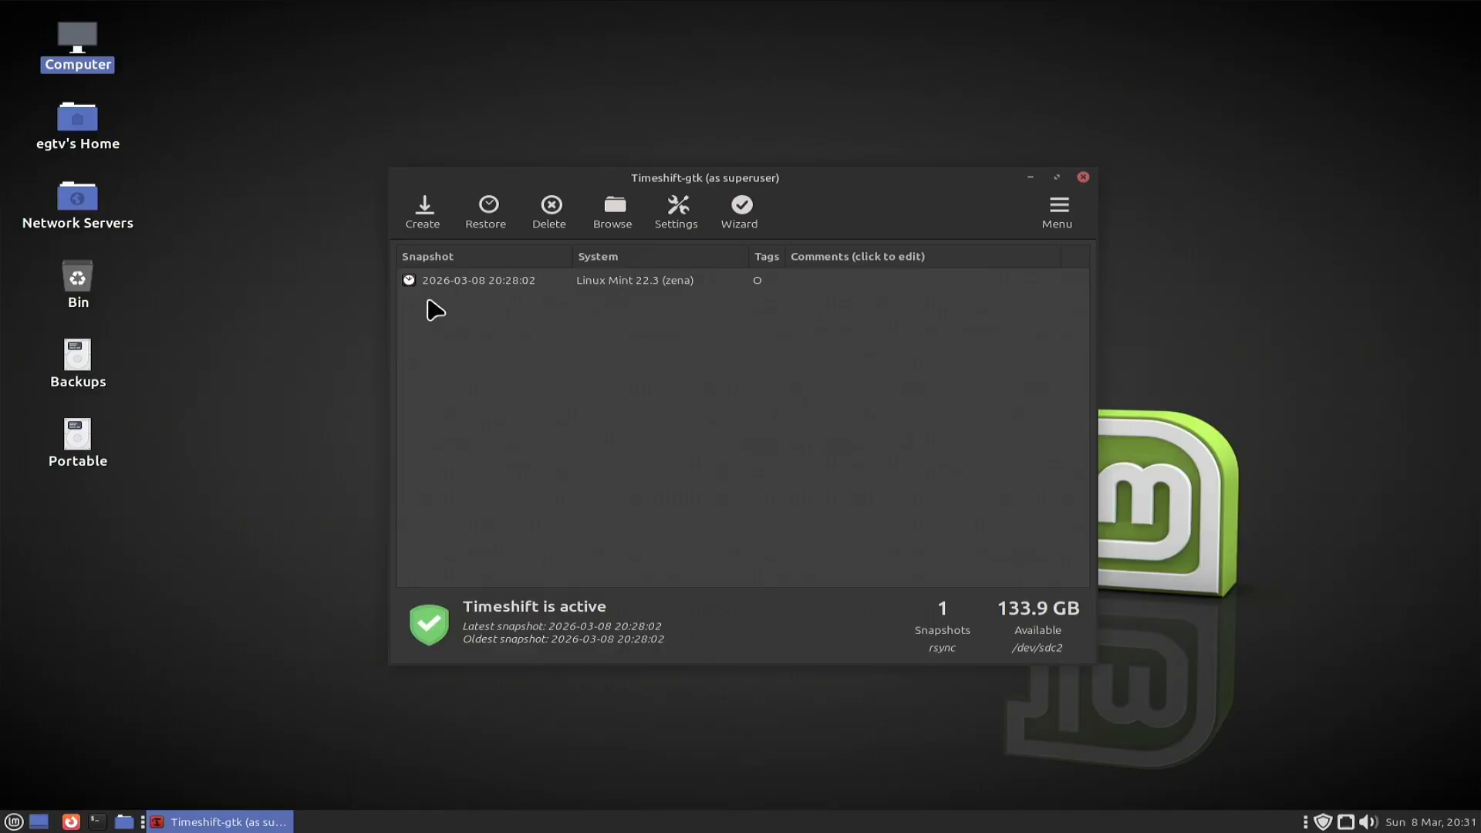
- Browse the contents of the Portable drive and switch to the Disks utility
double_click(63, 452)
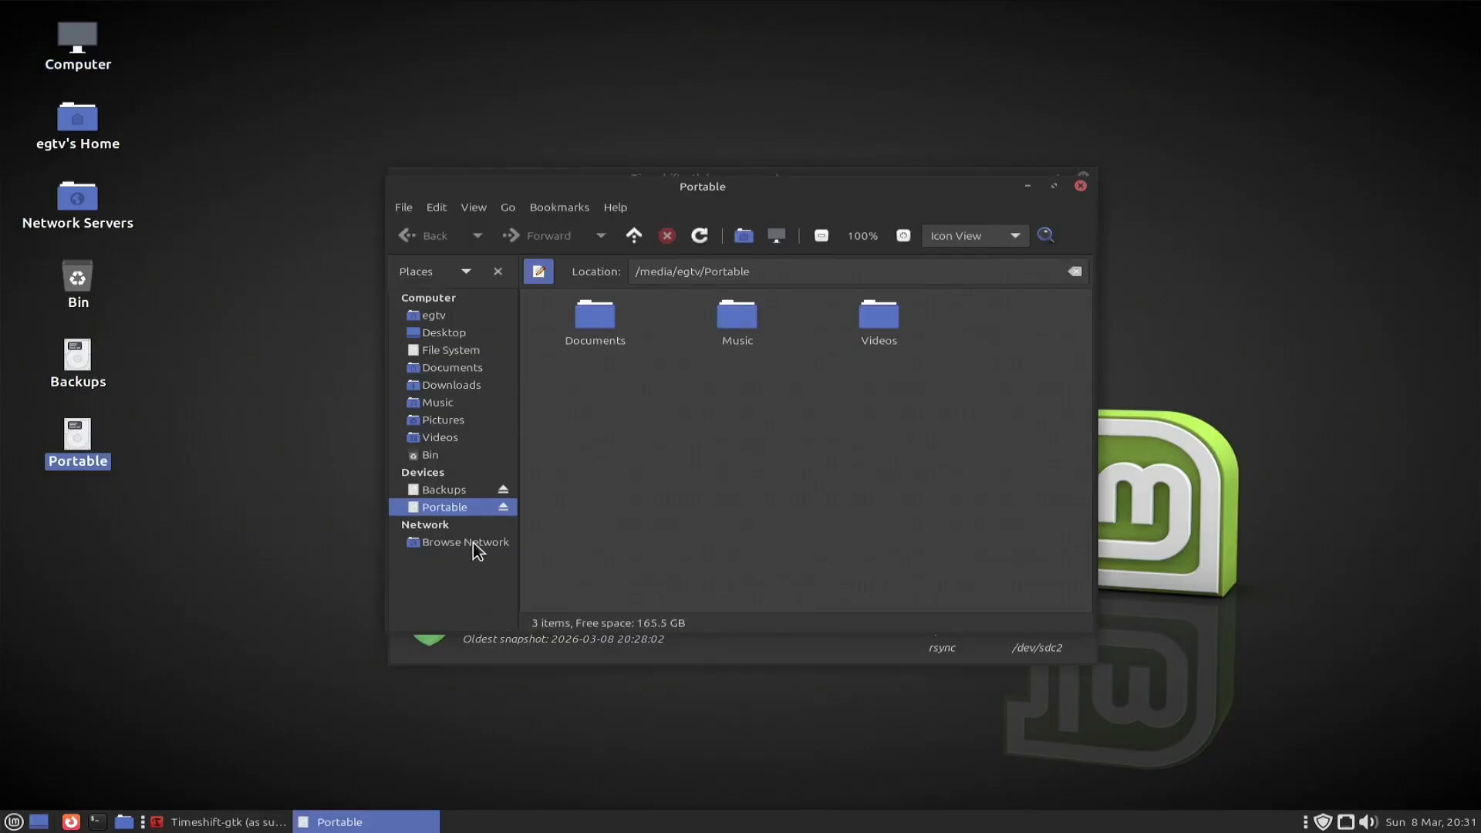
key("super")
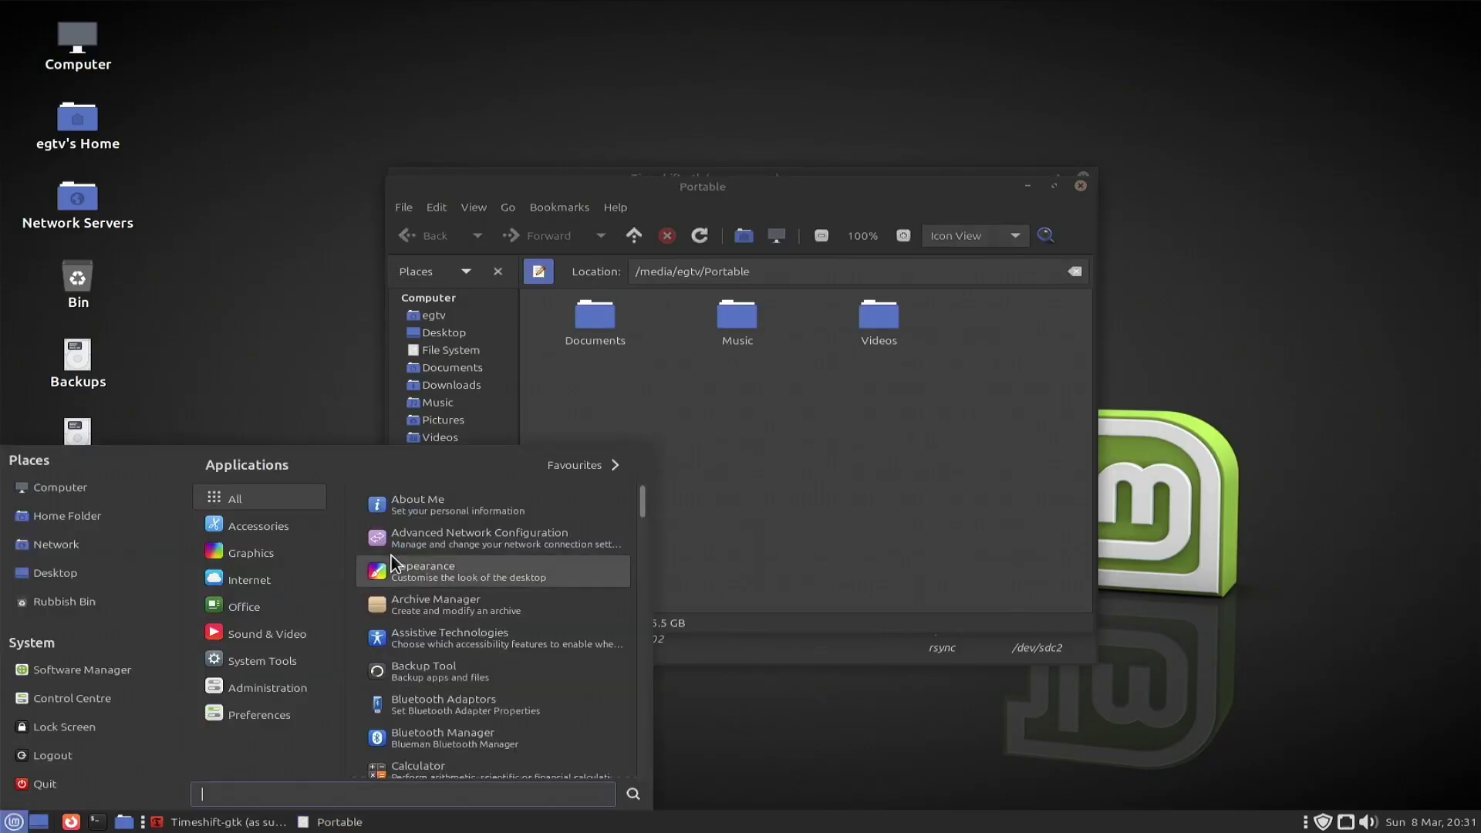
type("disks")
key("Return")
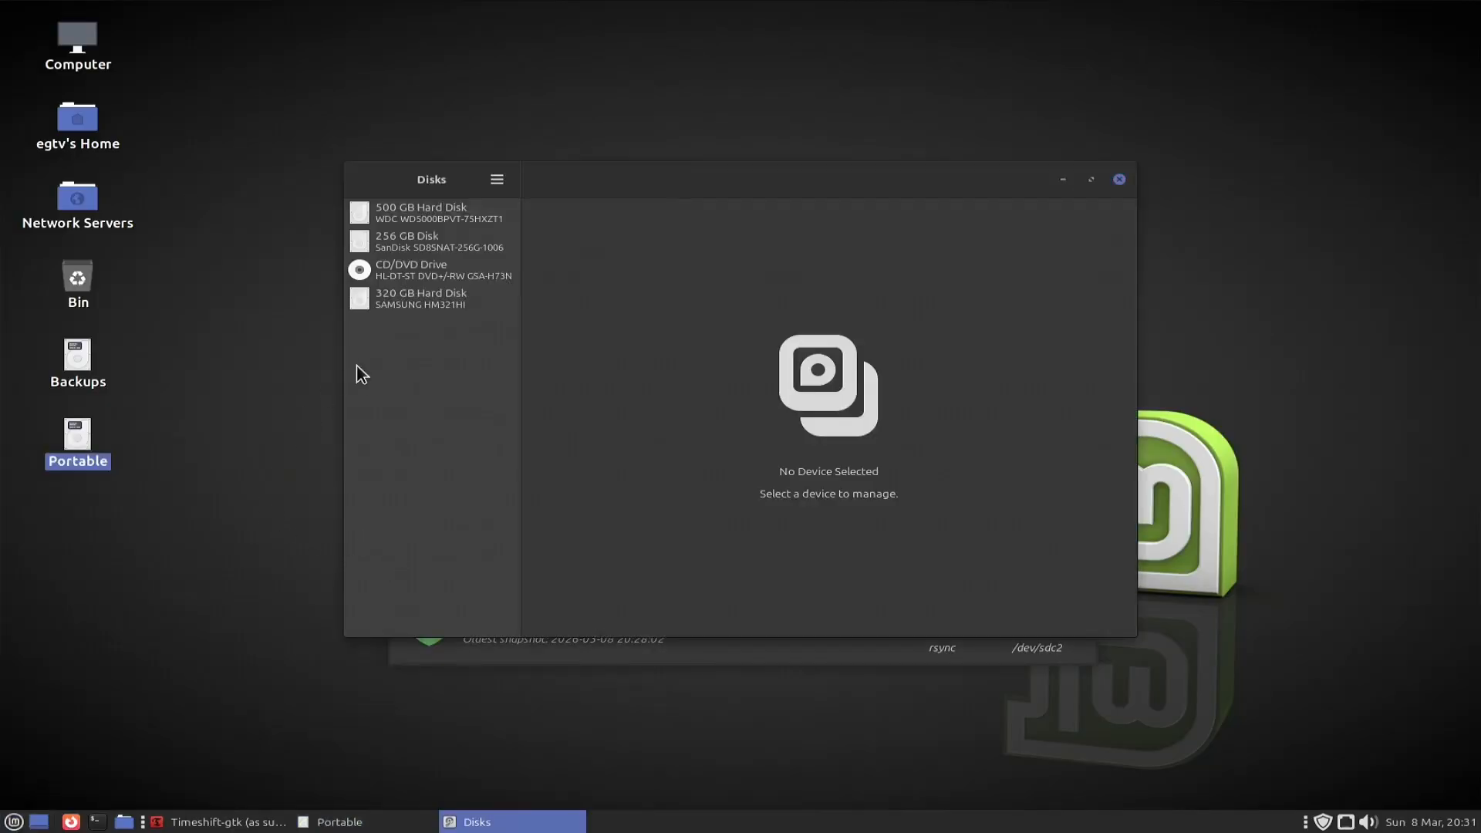
- Select the MintRestore partition on the 320 GB hard disk and view the contents of its mounted backup folder
left_click(408, 307)
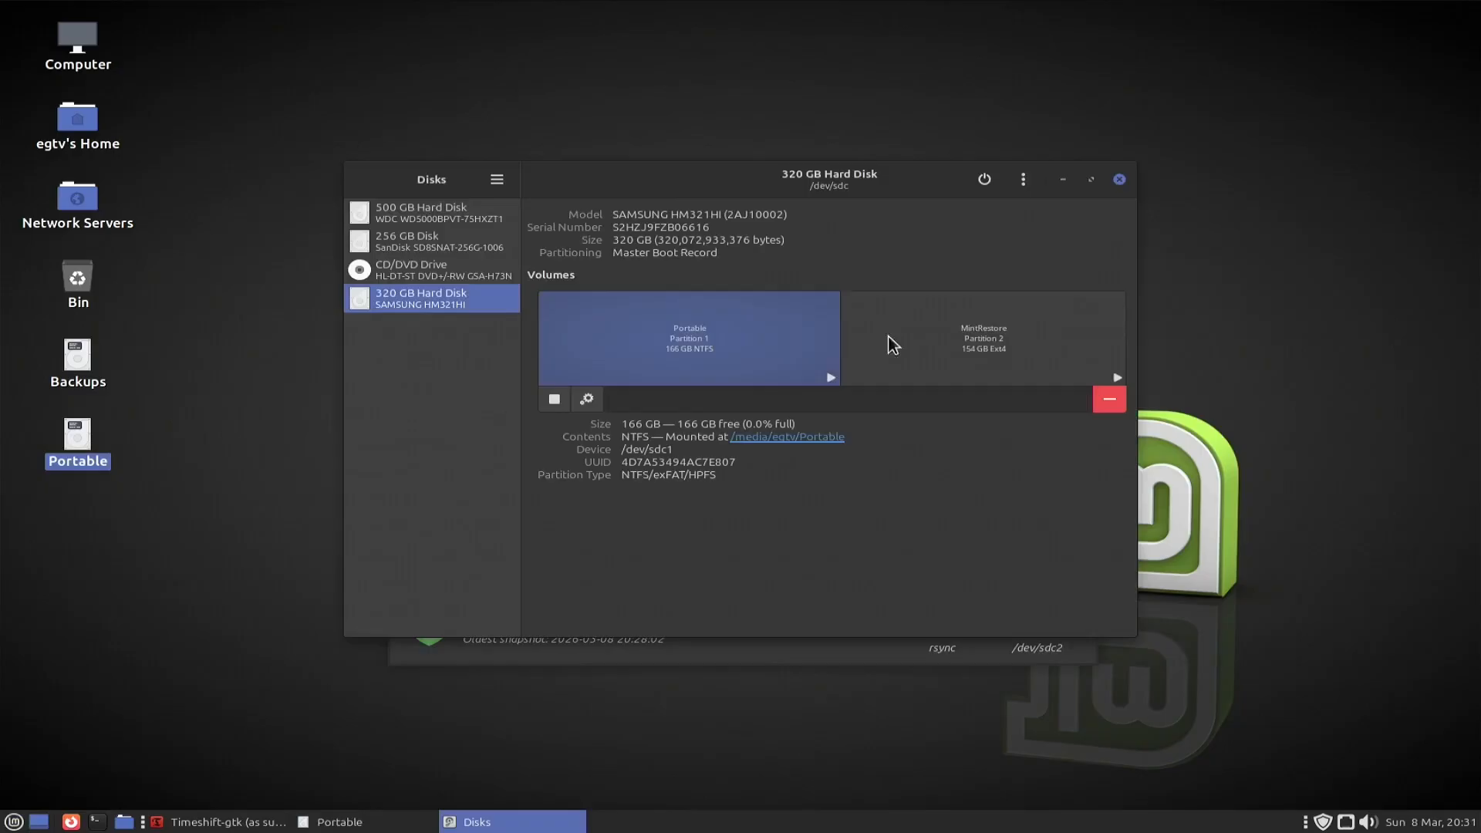
left_click(911, 335)
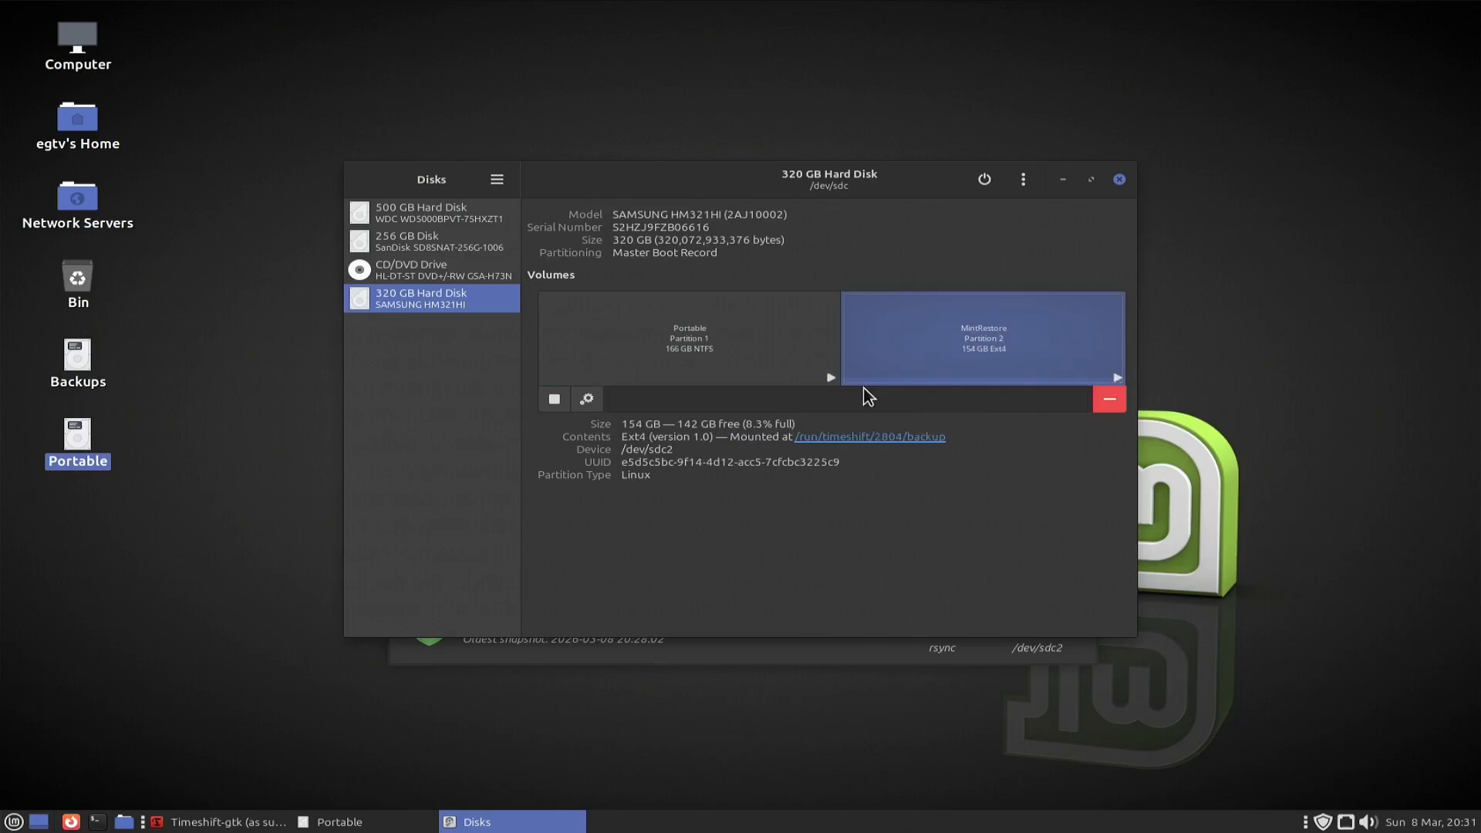
left_click(861, 437)
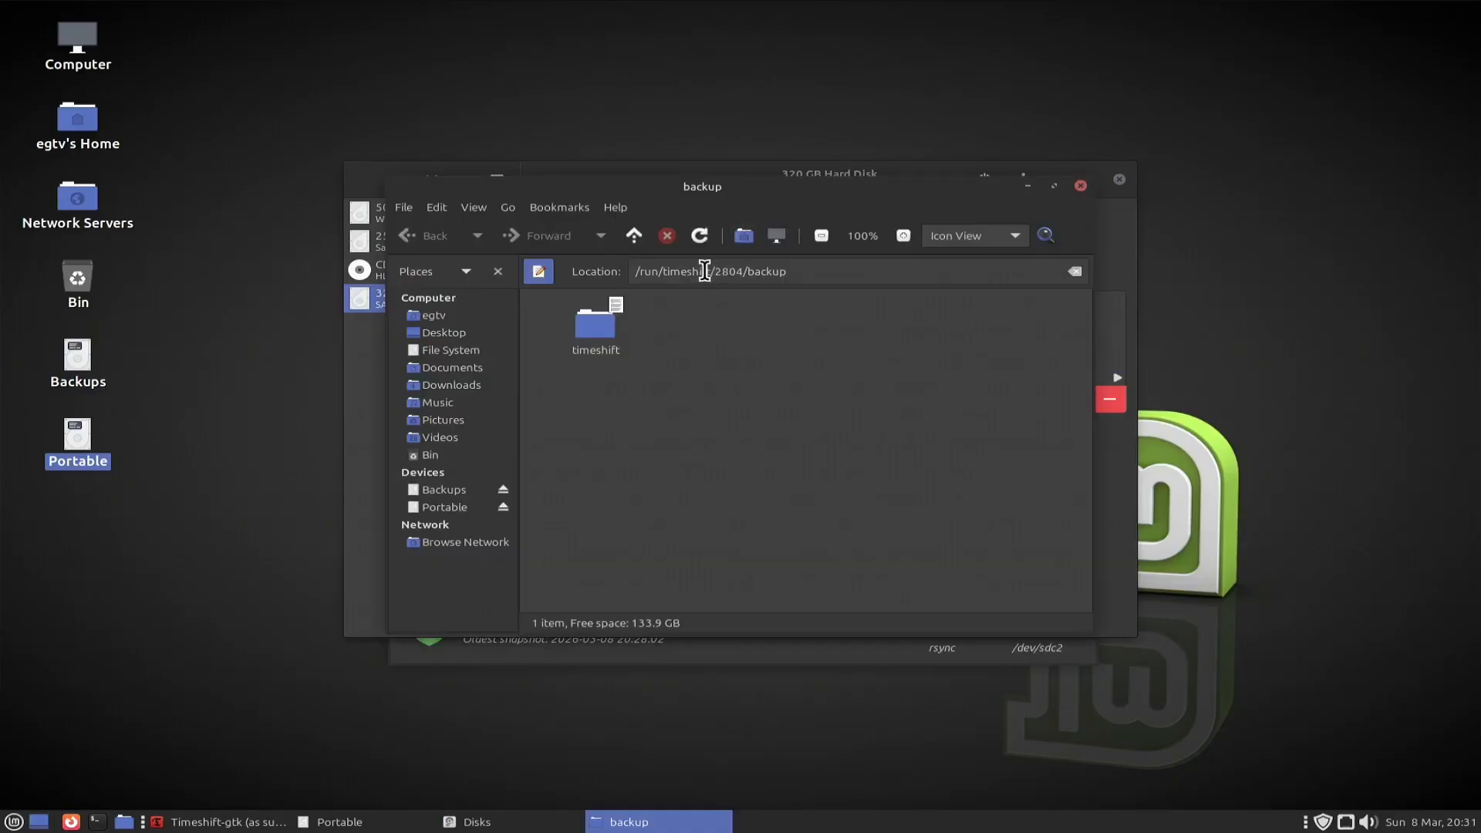
left_click(1078, 188)
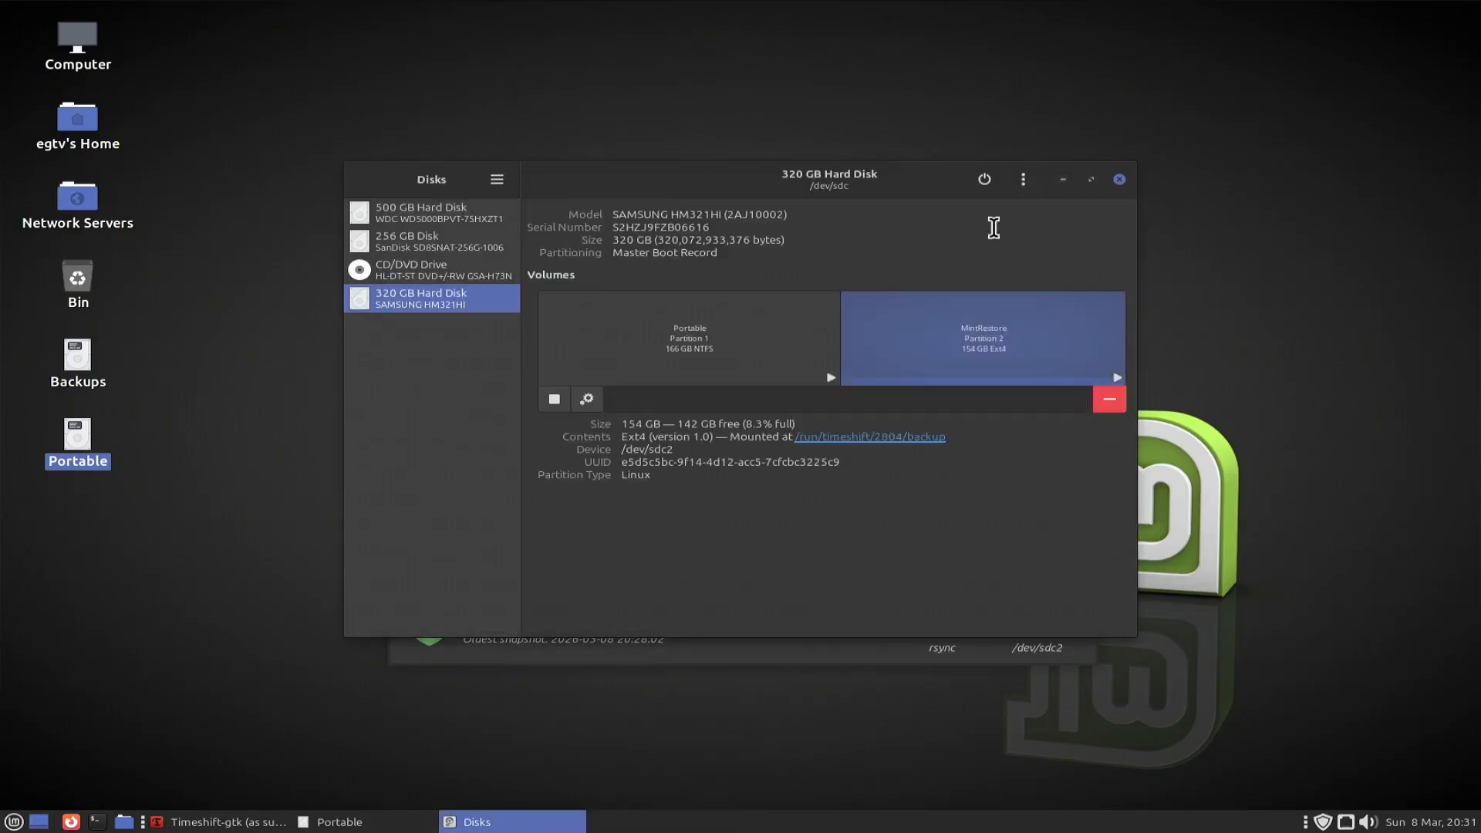
- Turn off User Session Defaults in the MintRestore partition's mount options, identify it as LABEL=MintRestore, and authorise with the account password
left_click(588, 400)
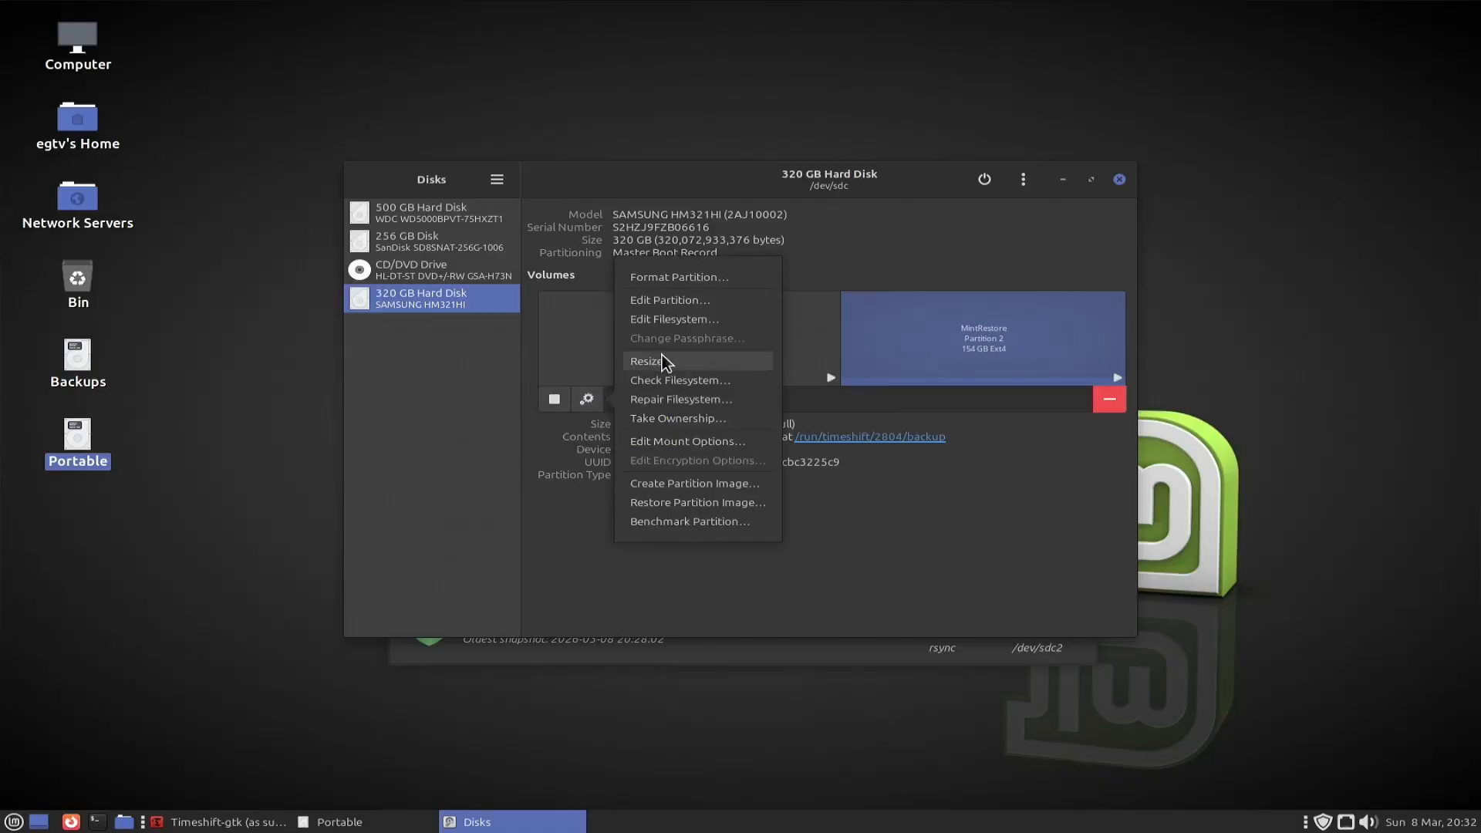
left_click(670, 441)
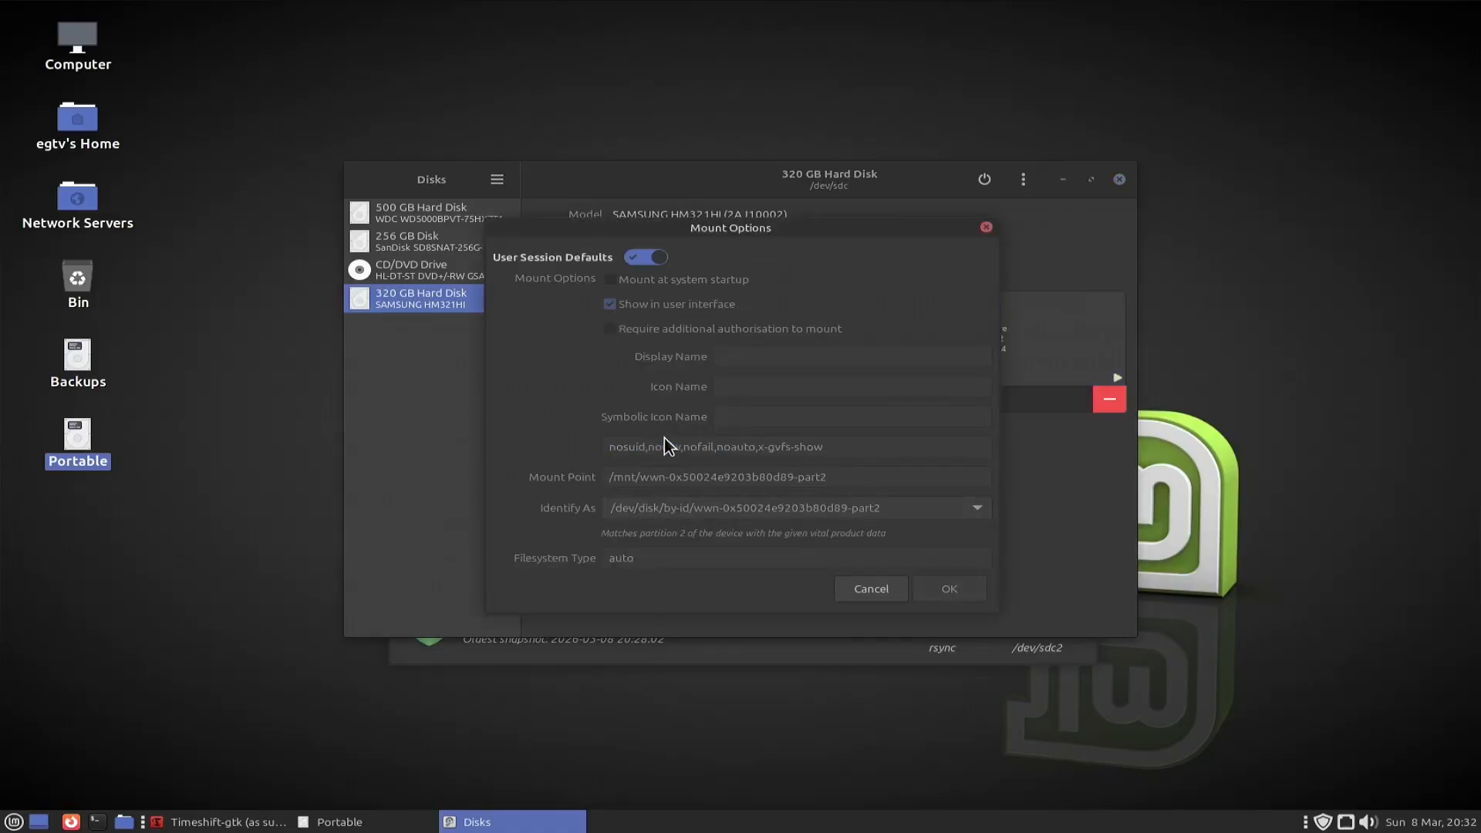
left_click(645, 259)
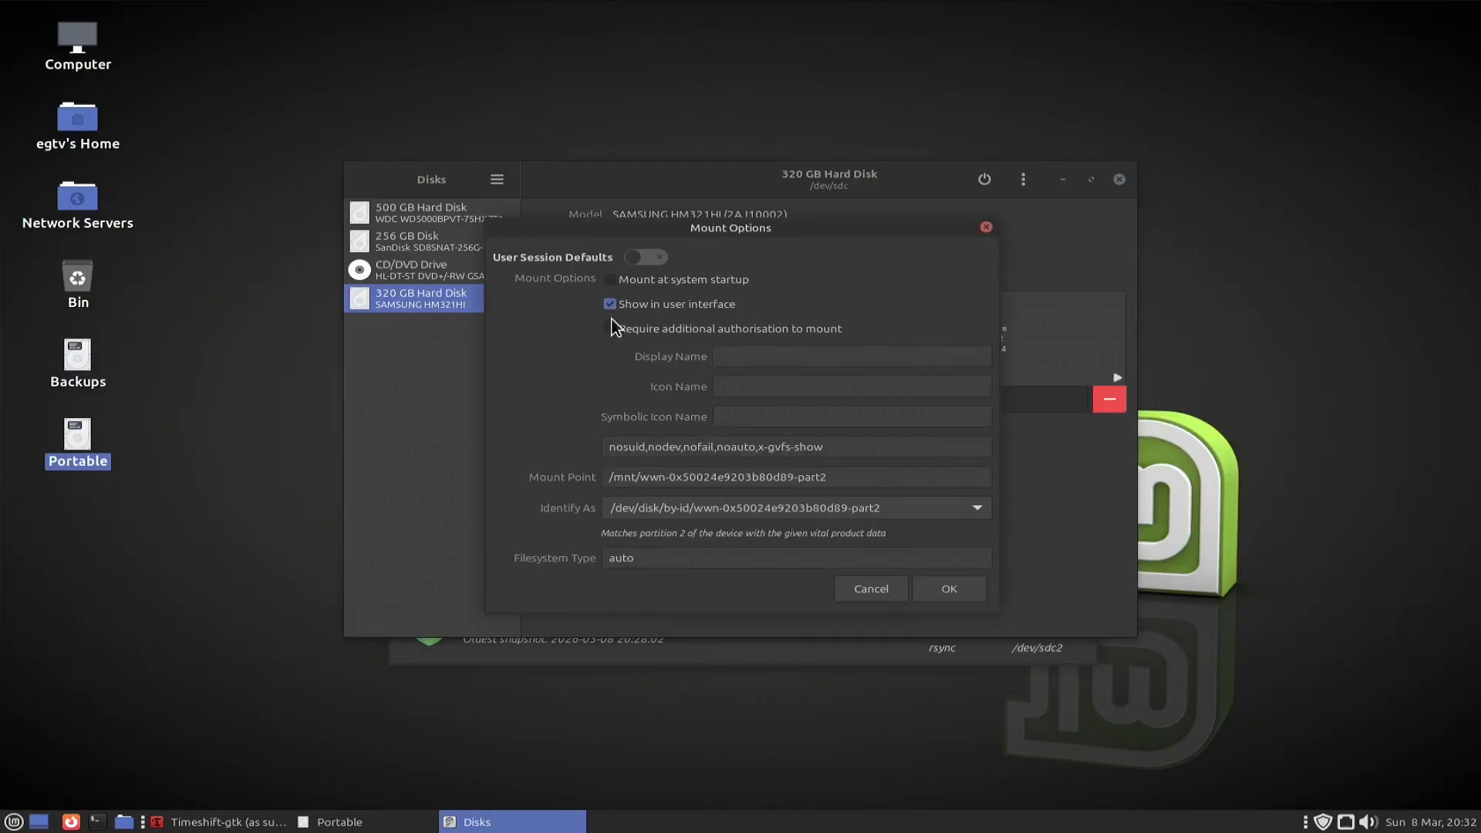
left_click(619, 512)
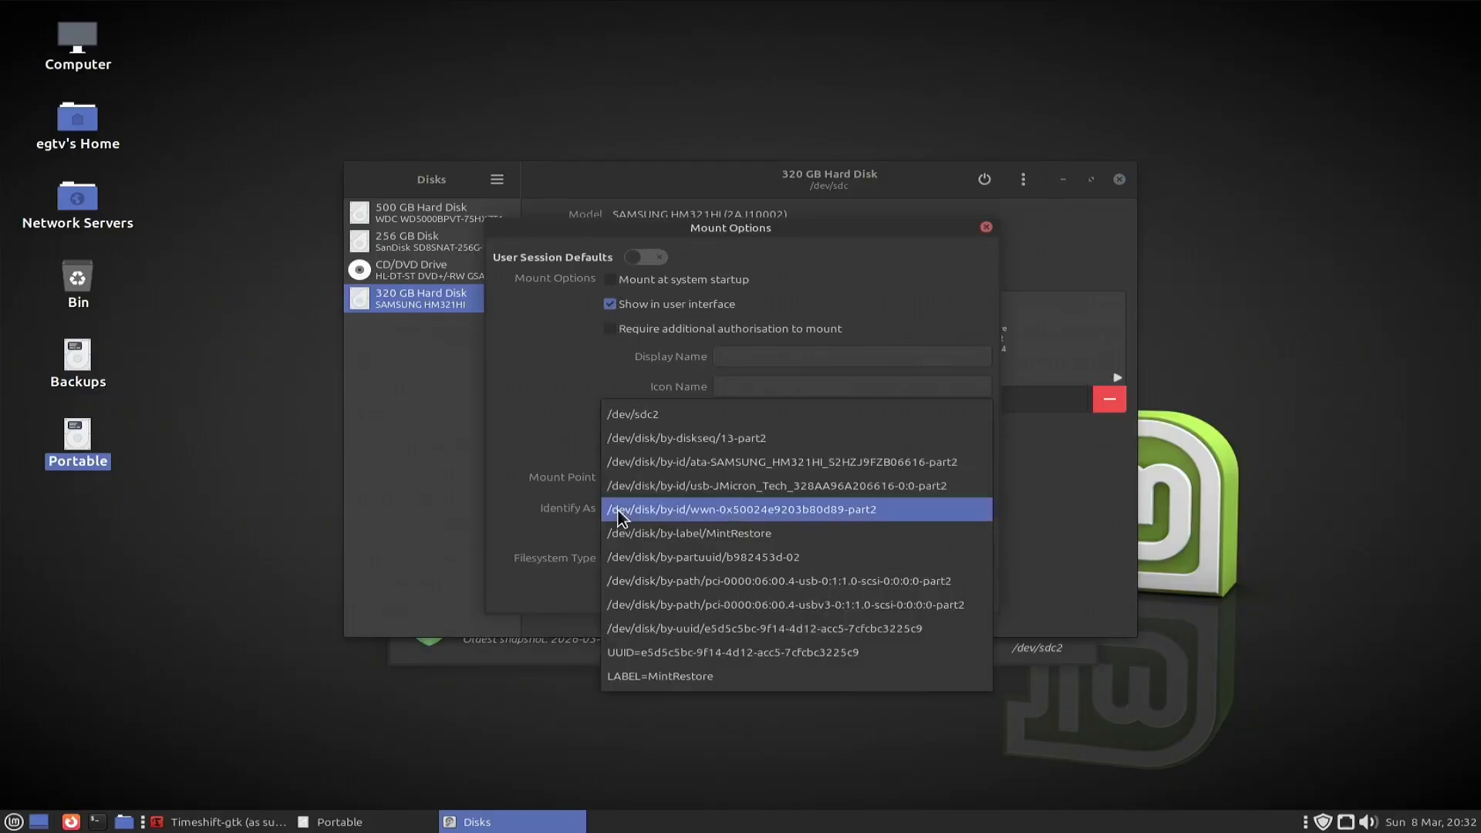
left_click(648, 677)
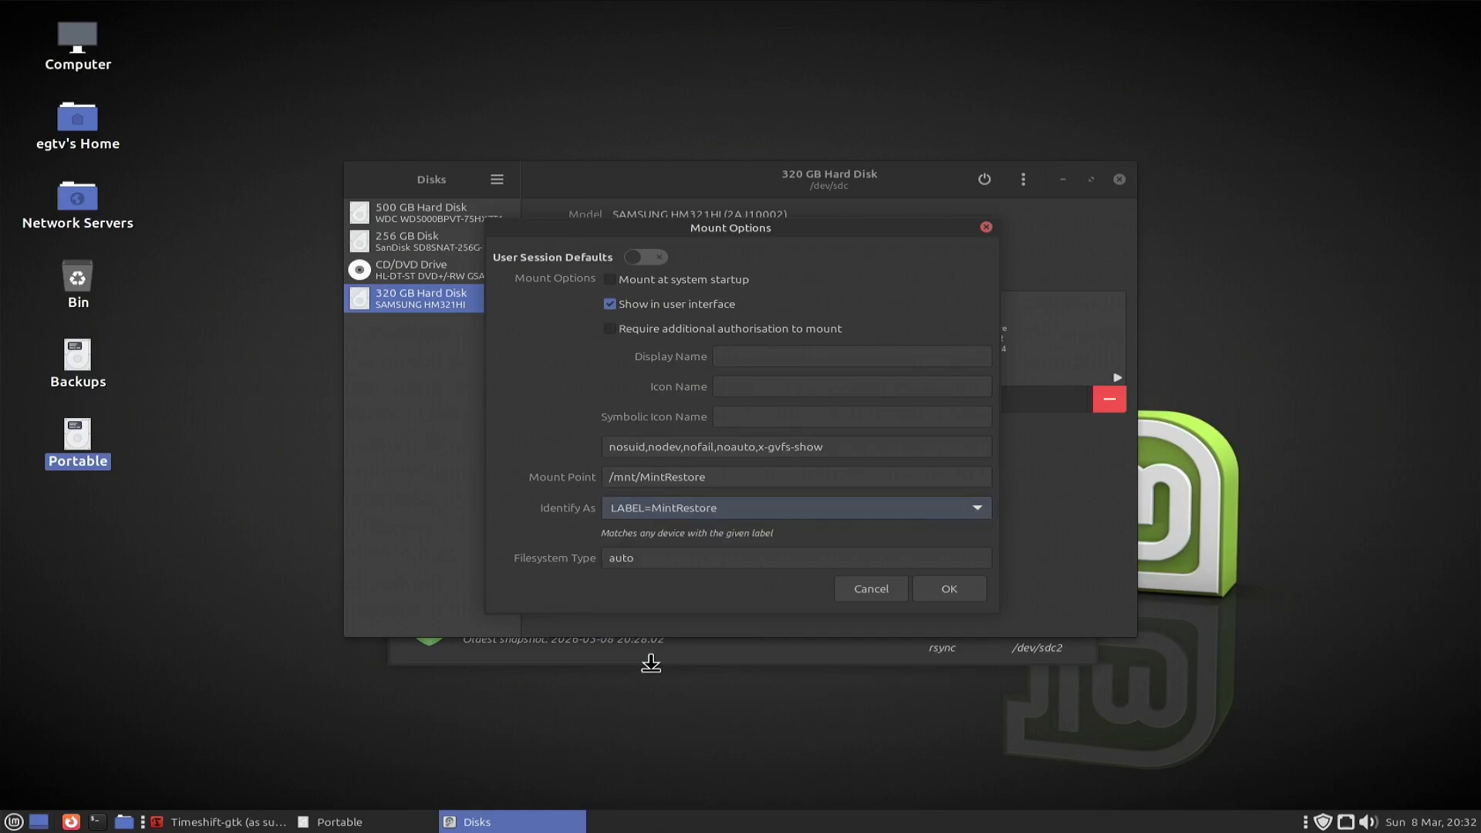
left_click(951, 592)
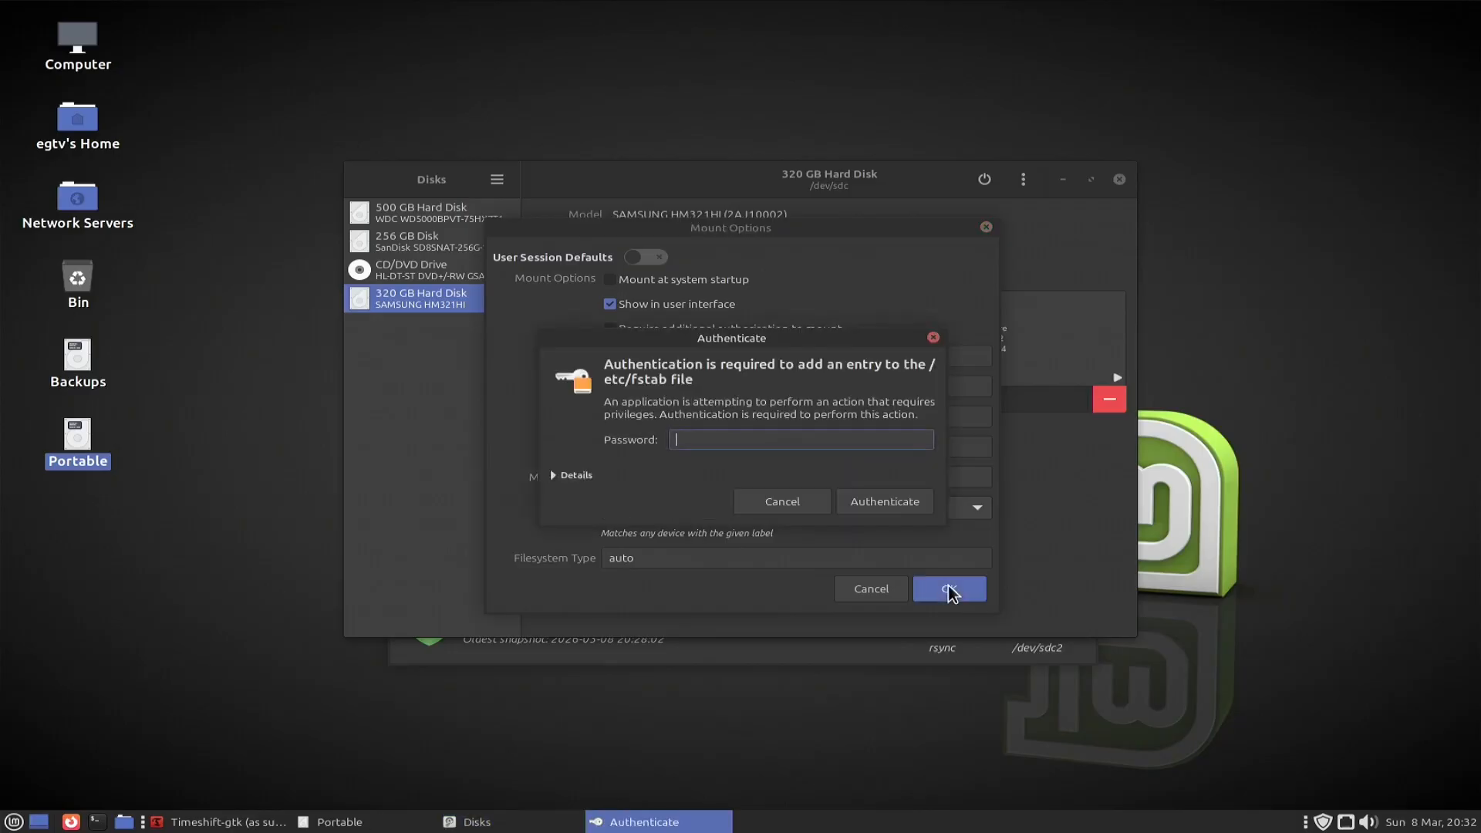
type("•••••••••")
key("Return")
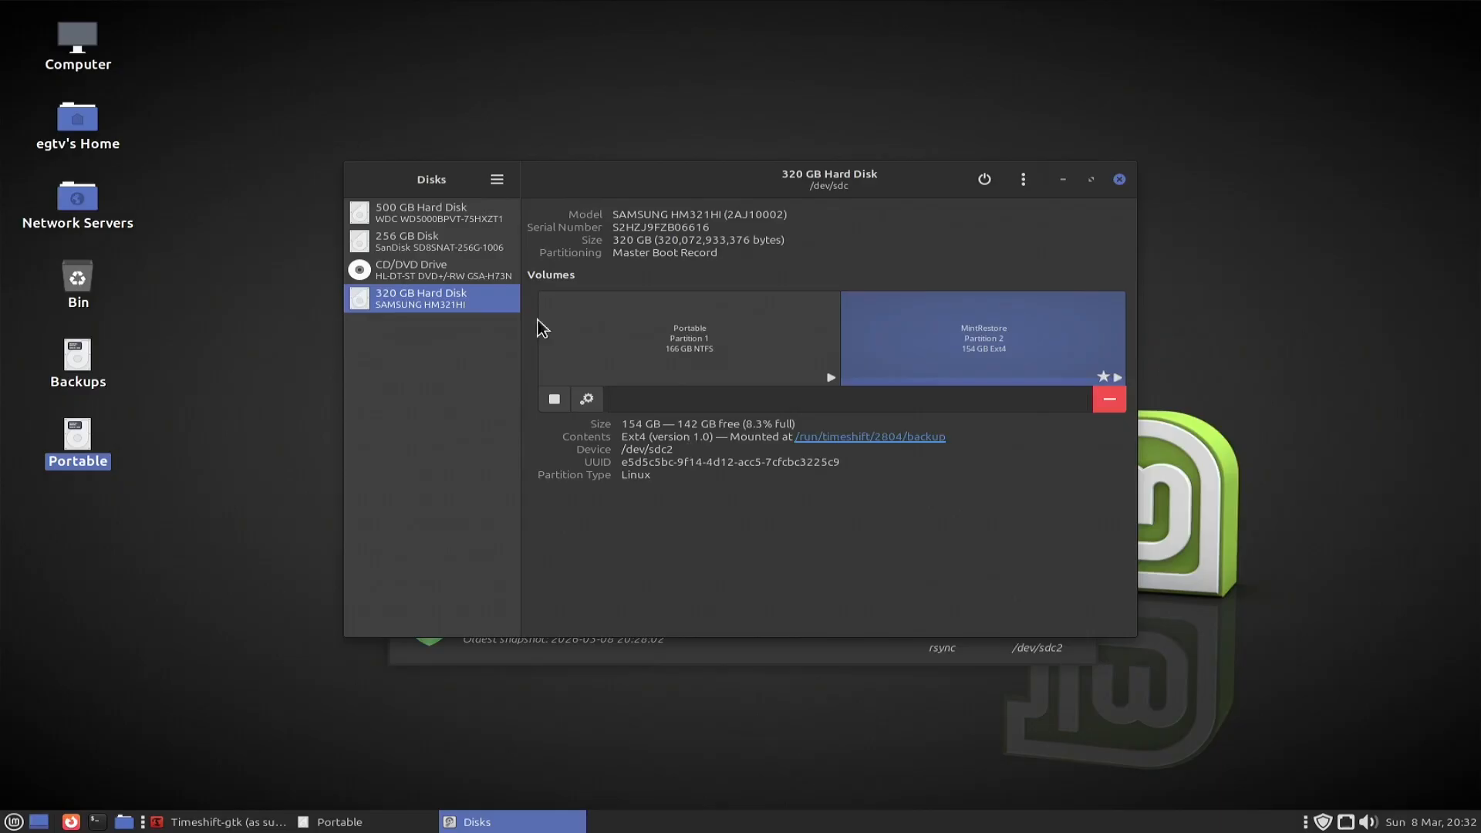
- Inspect the Backups partition on the 500 GB hard disk and close the Disks utility
left_click(425, 213)
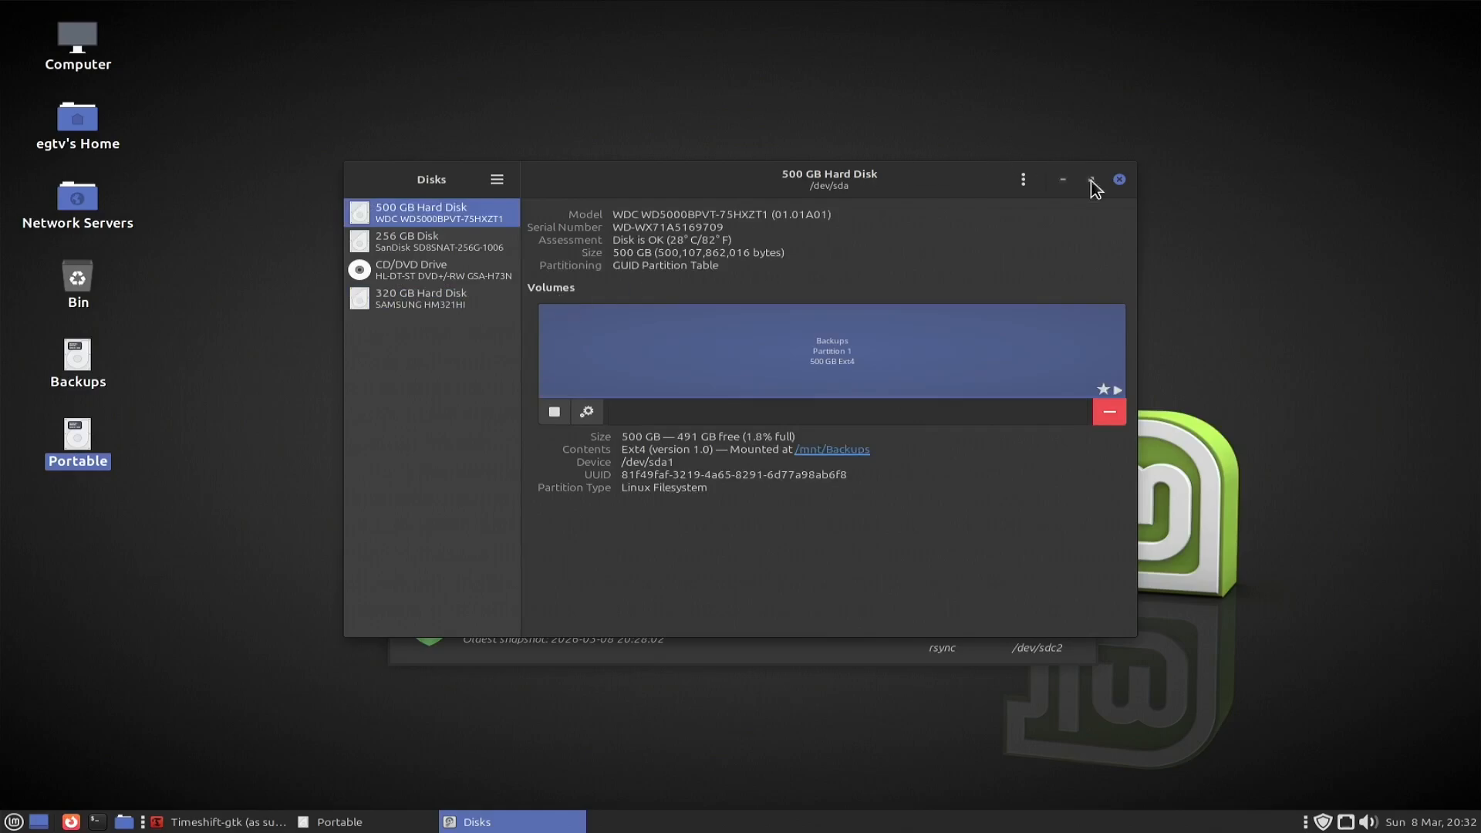
left_click(1120, 180)
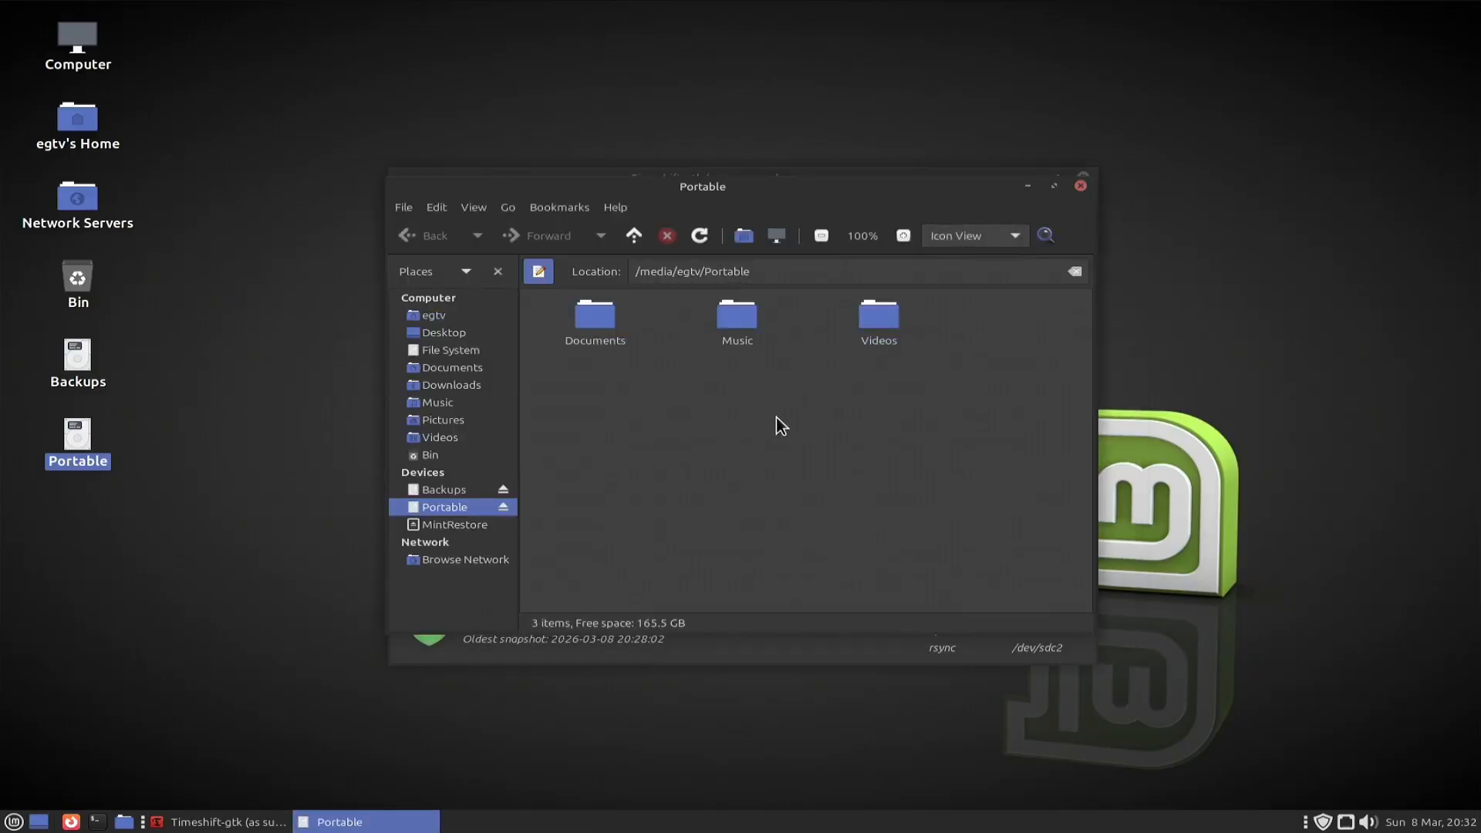
- Open the Disks utility and check the mount options of the Portable partition on the 320 GB hard disk without changing them
key("super")
type("dis")
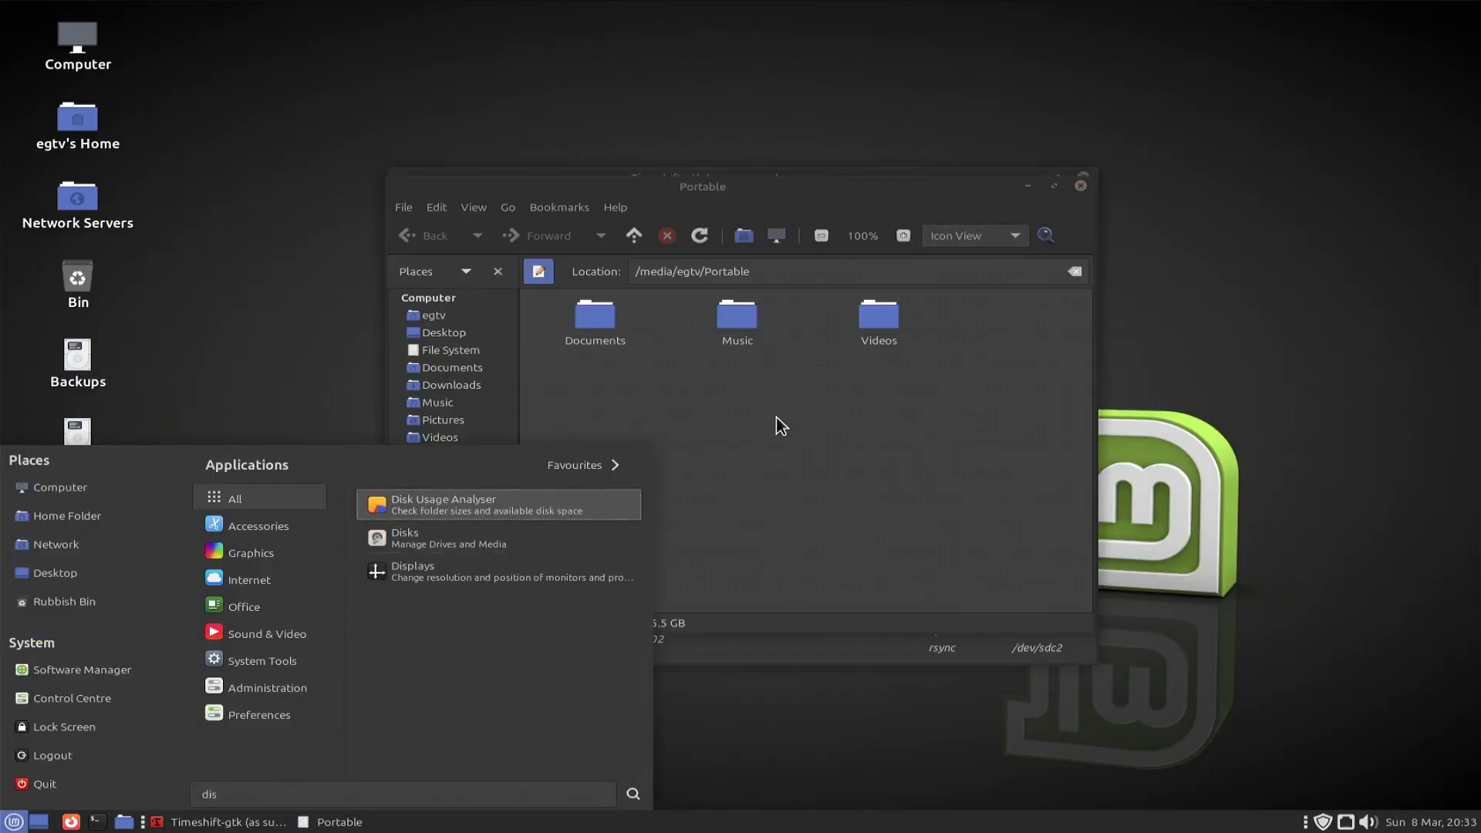
key("Down")
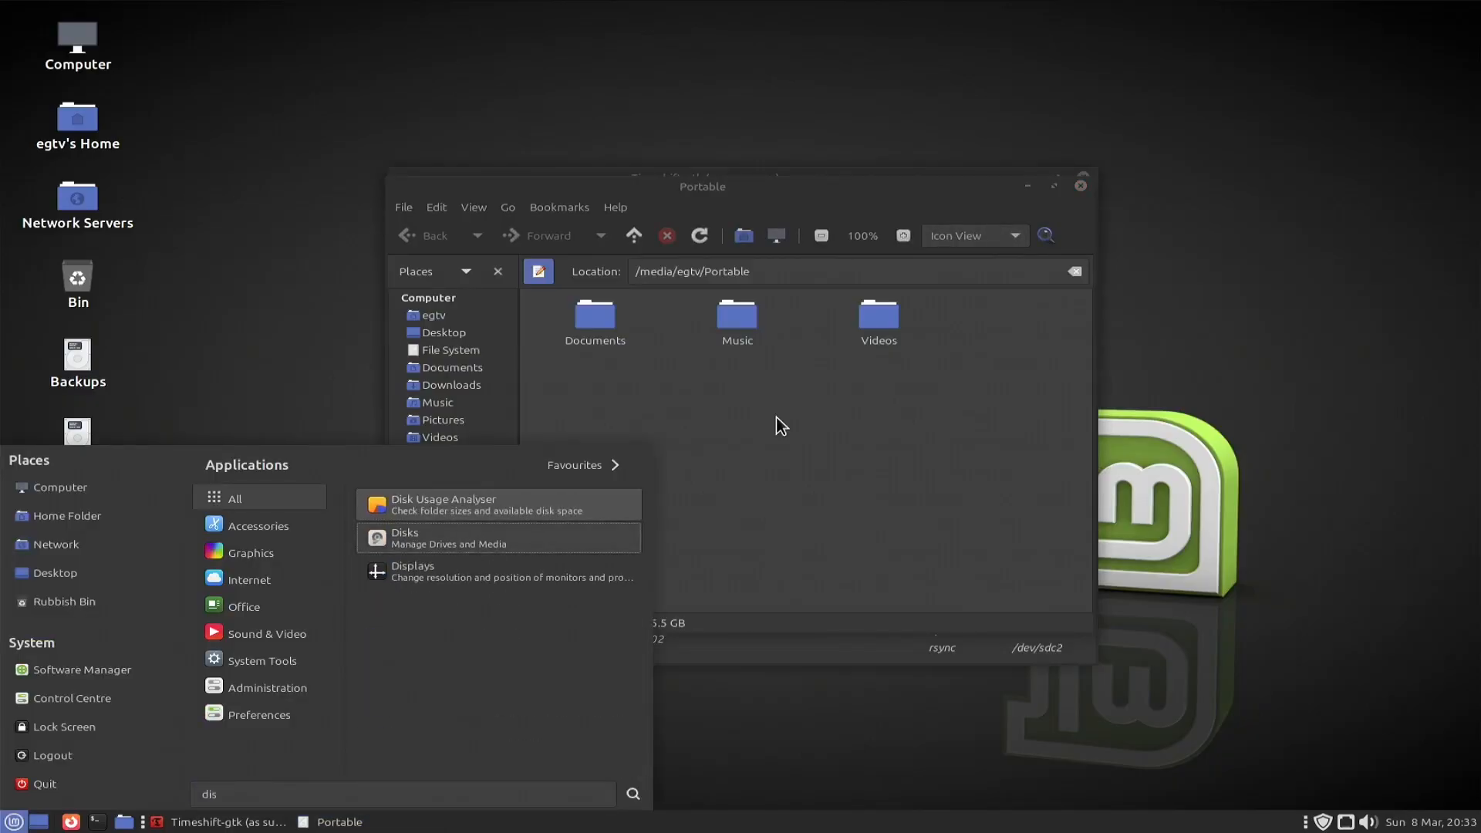
key("Return")
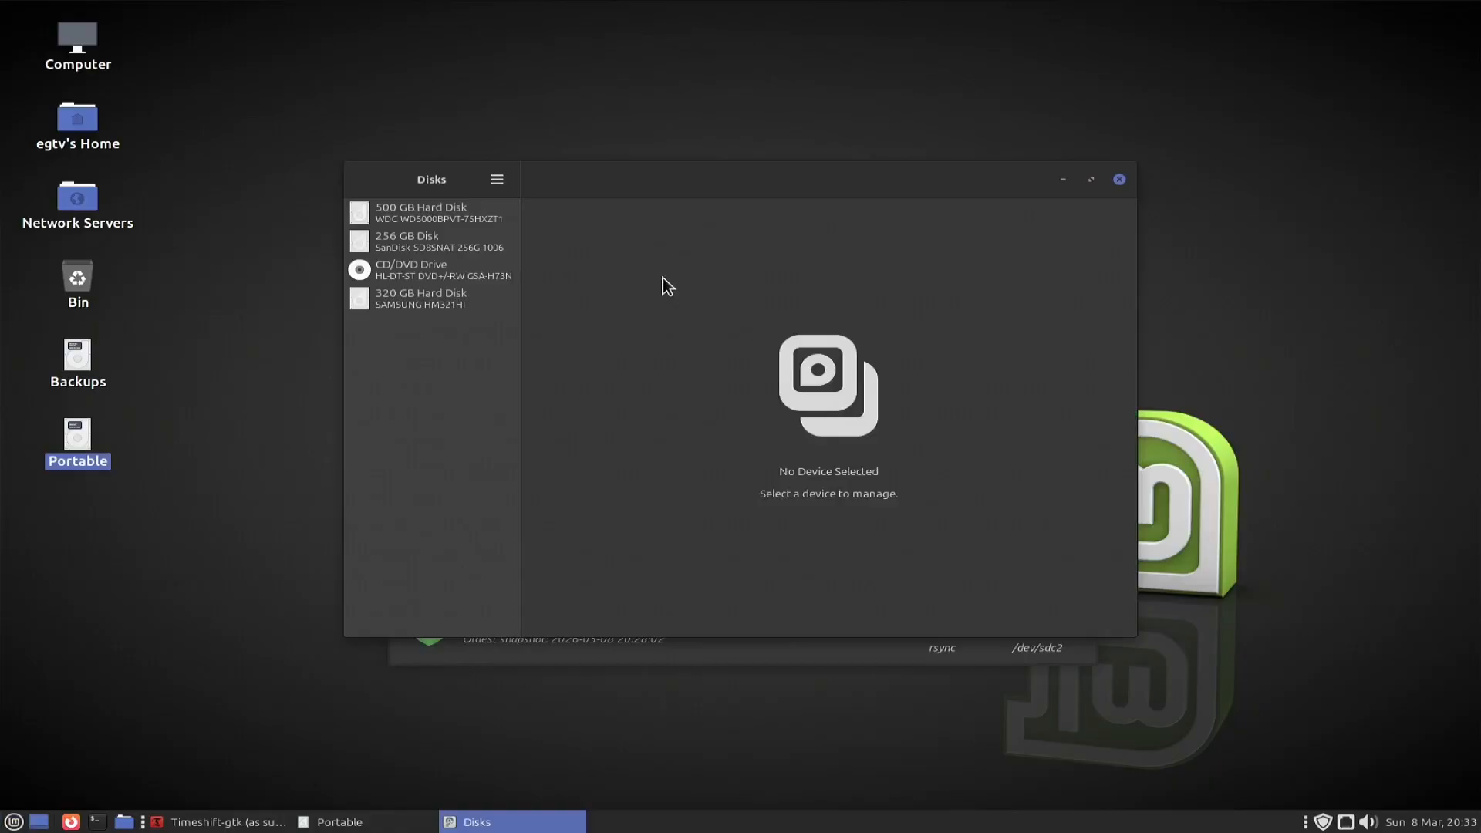
left_click(420, 300)
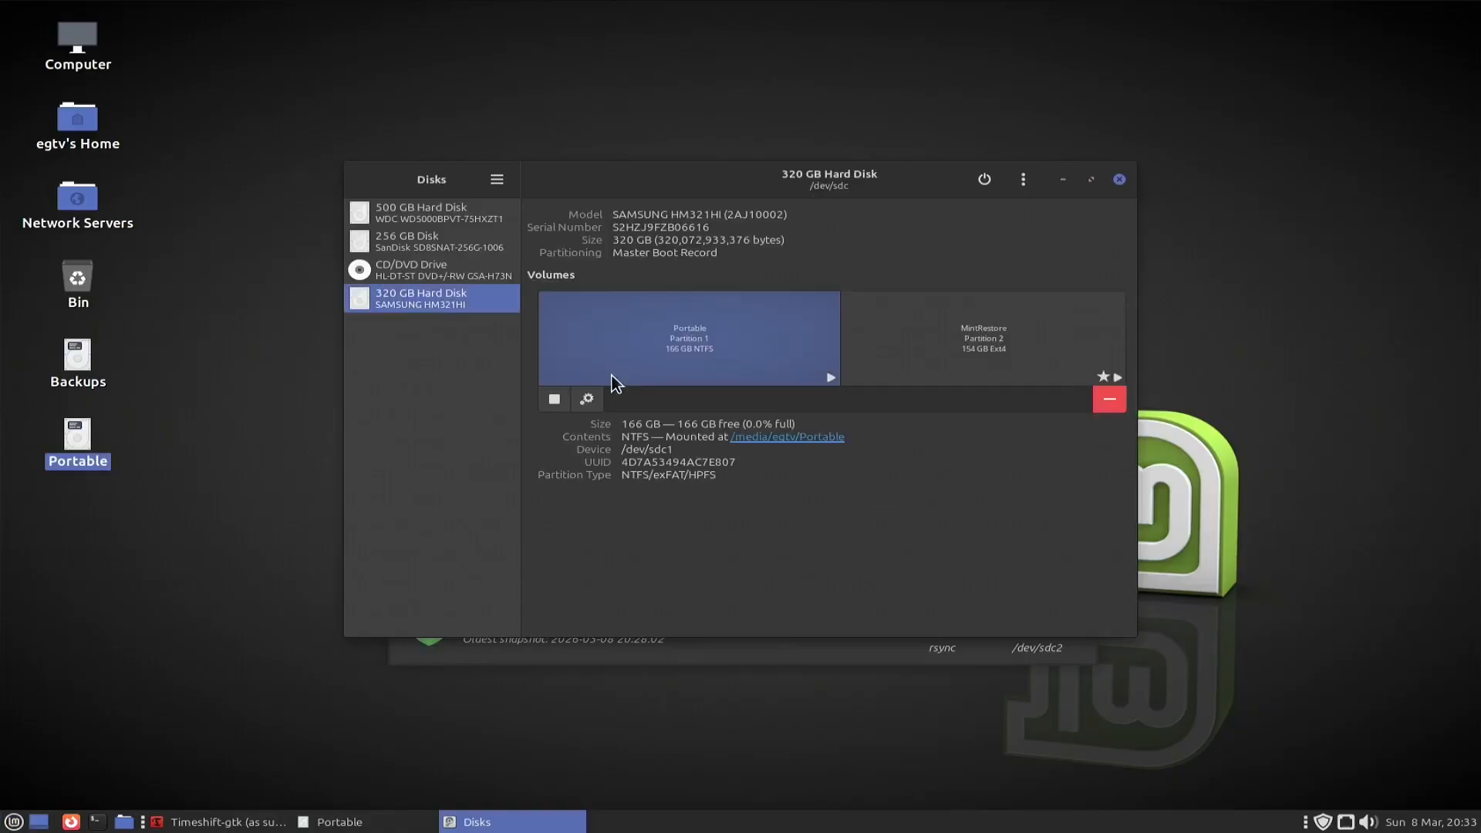
left_click(590, 396)
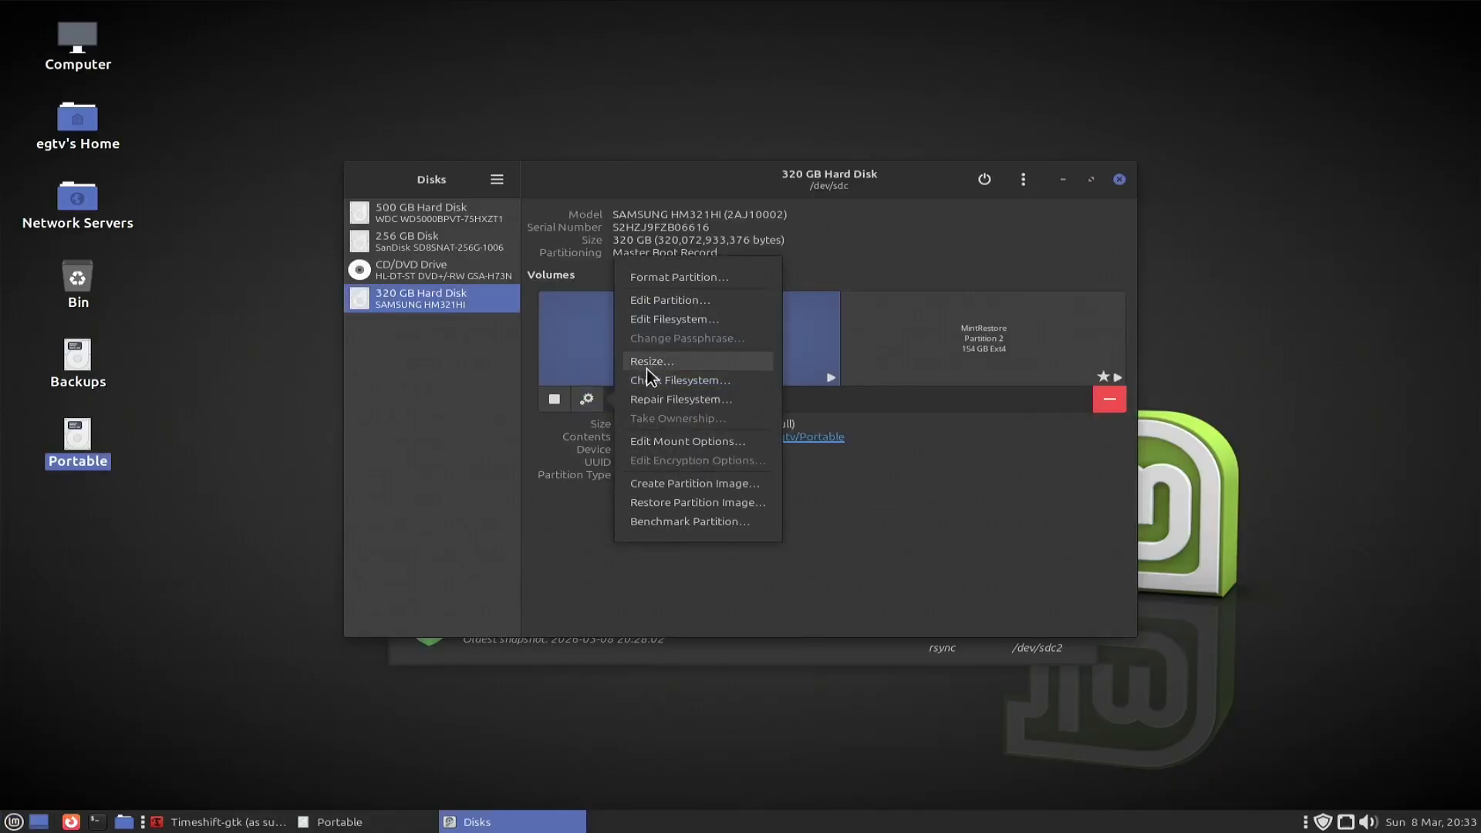
left_click(671, 442)
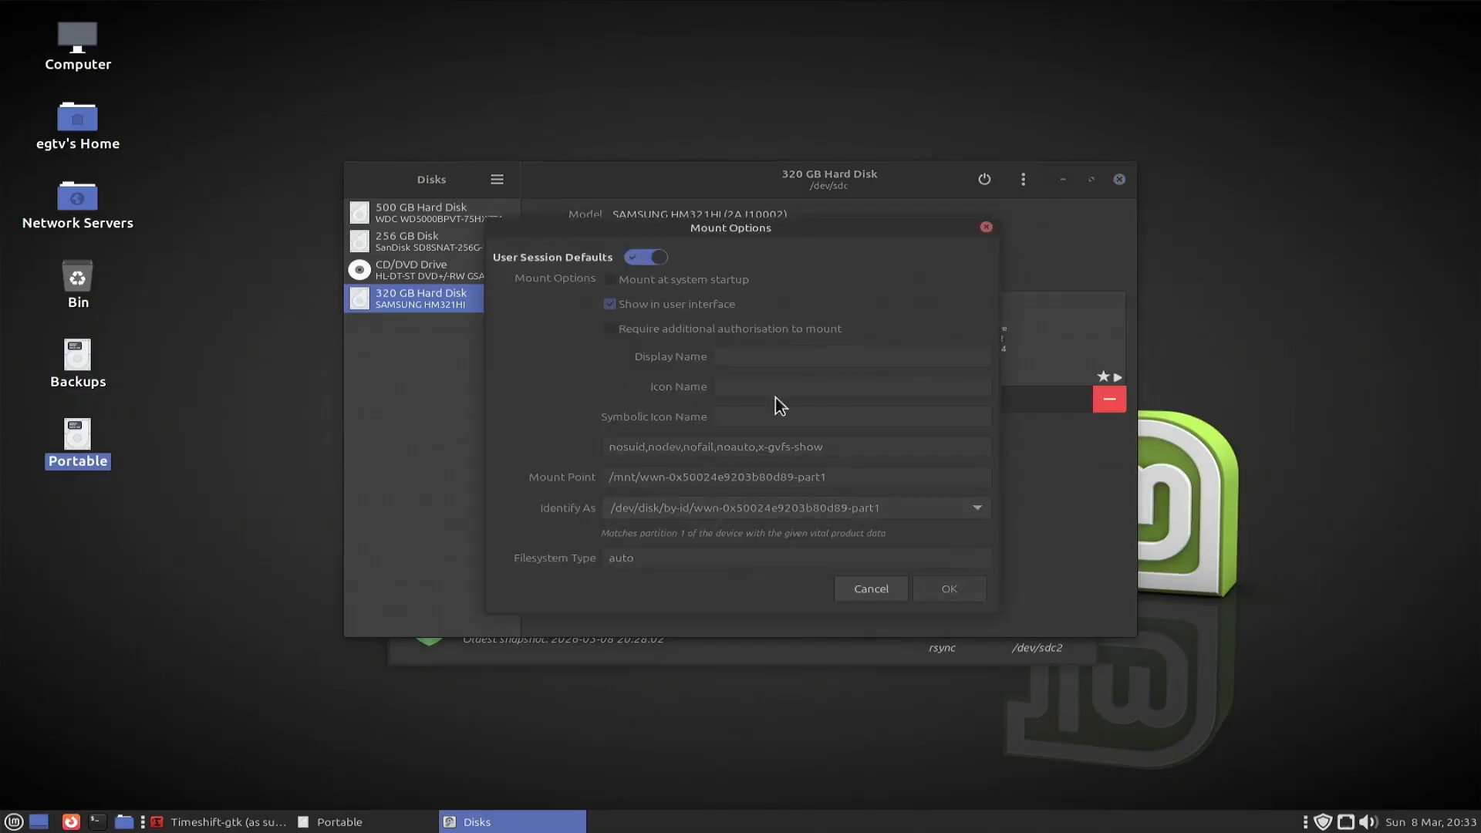
left_click(877, 598)
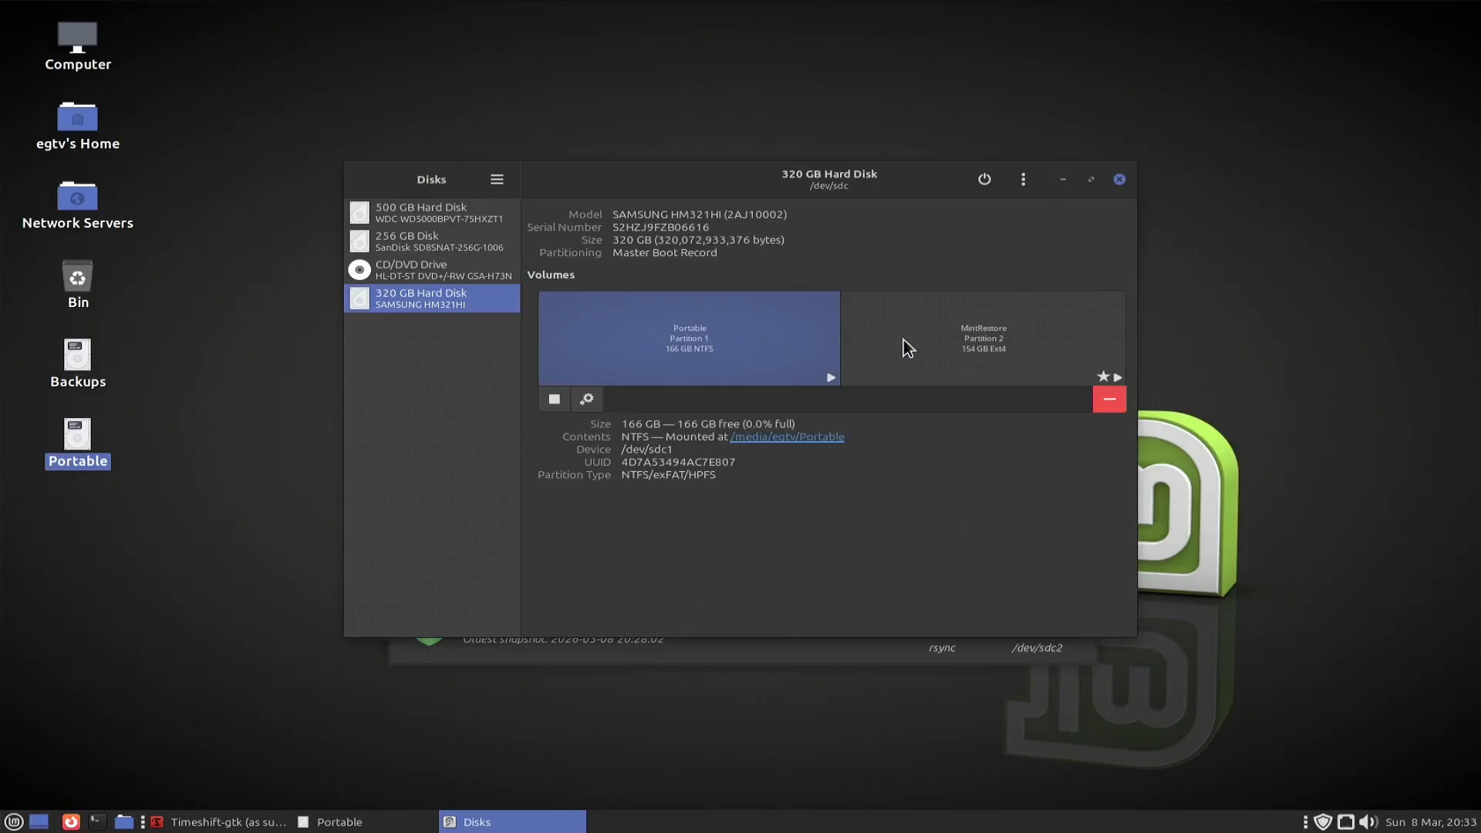
- Turn on User Session Defaults in the MintRestore partition's mount options, authorise with the account password, and close the Disks utility
left_click(871, 347)
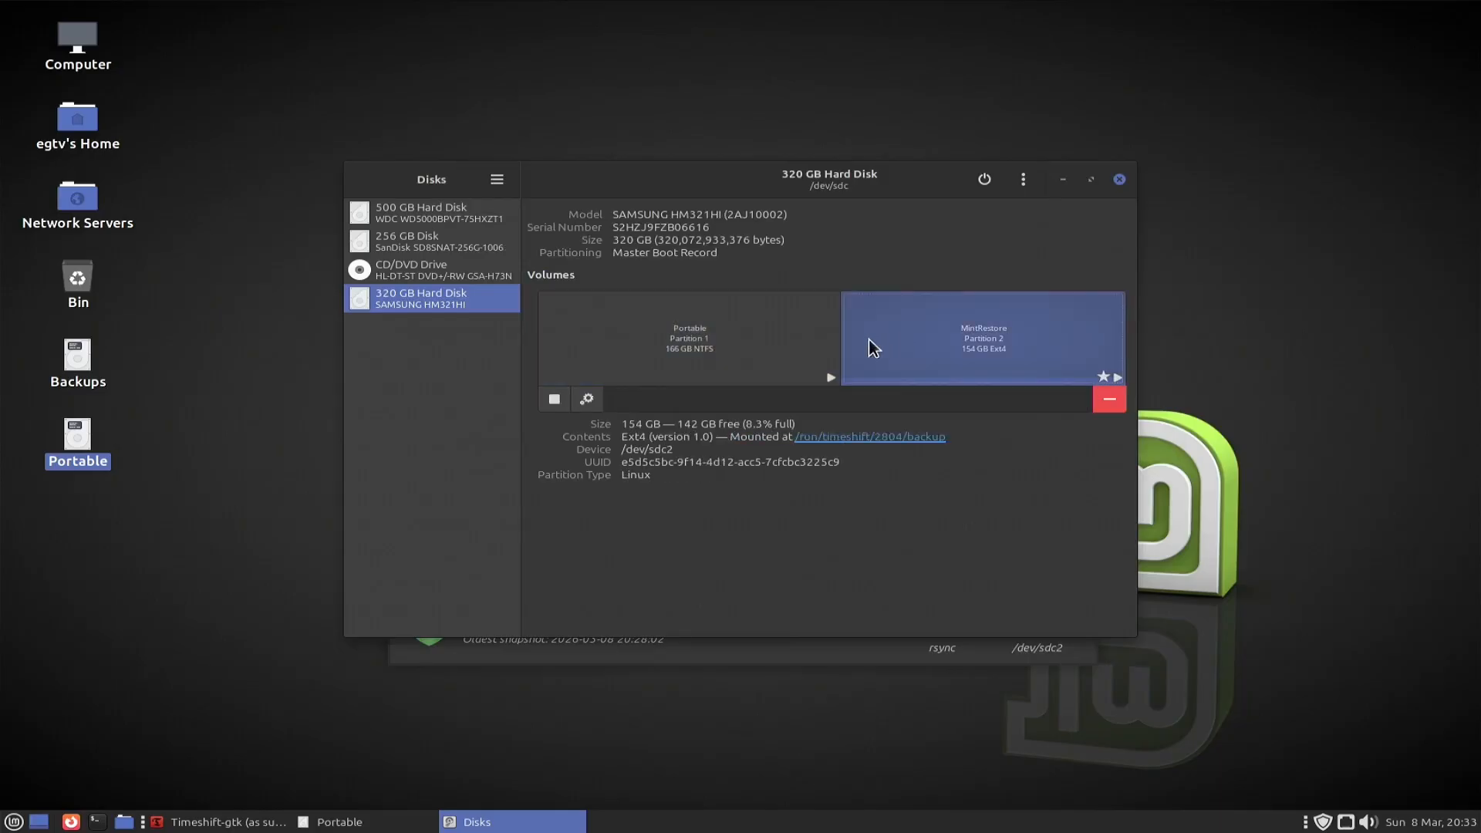
left_click(587, 399)
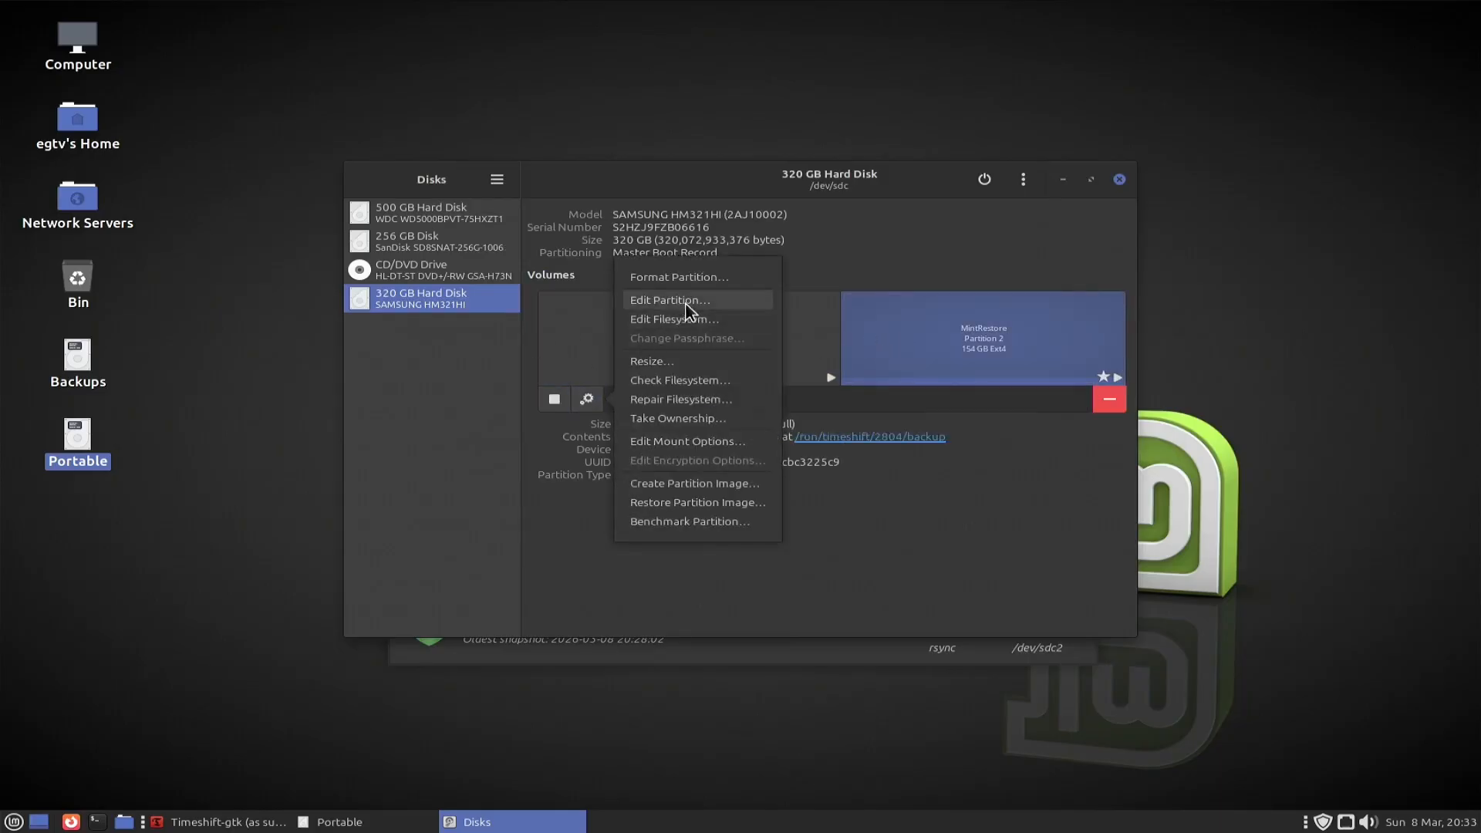
left_click(666, 441)
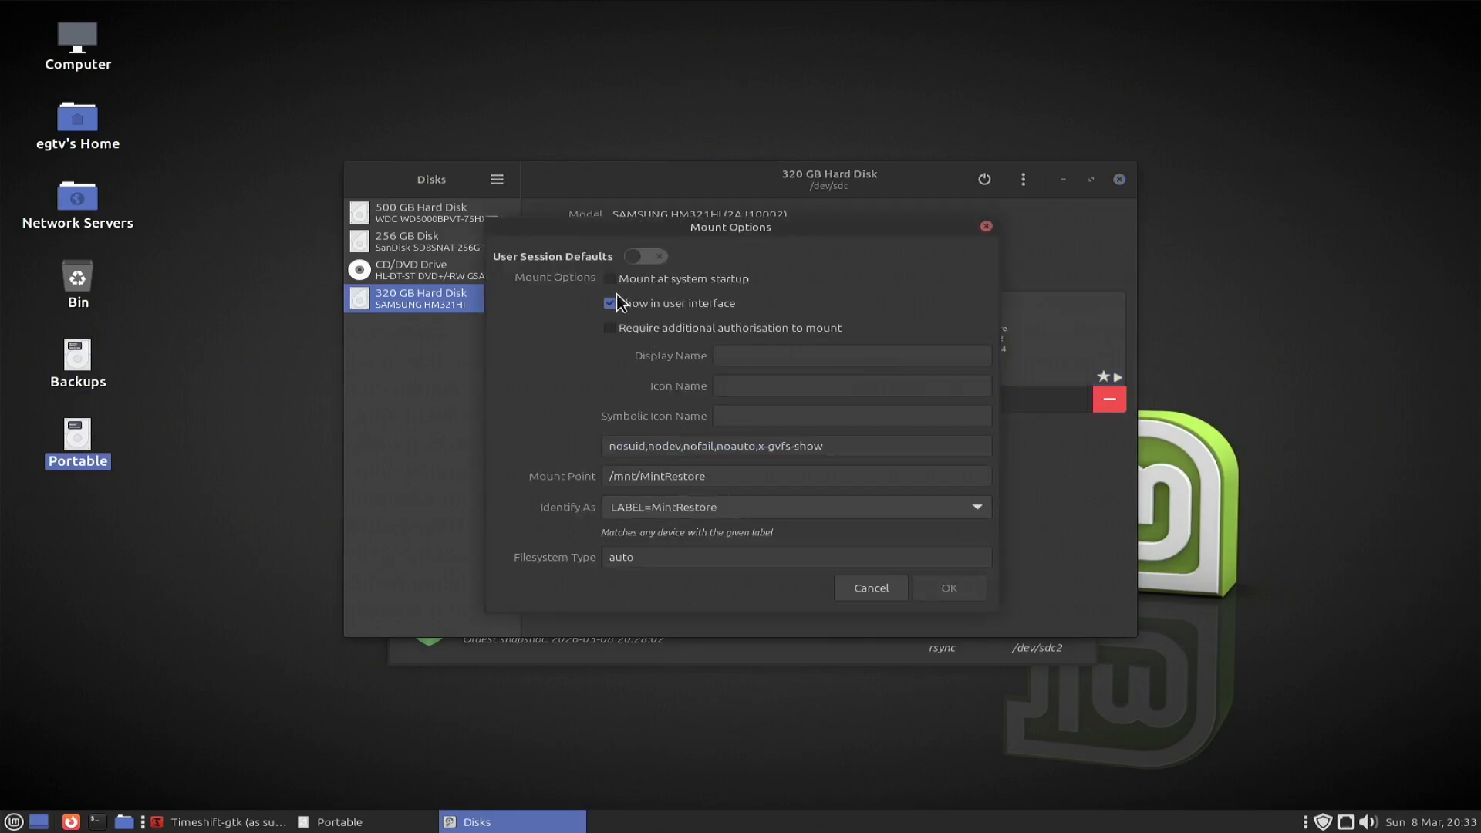
left_click(645, 258)
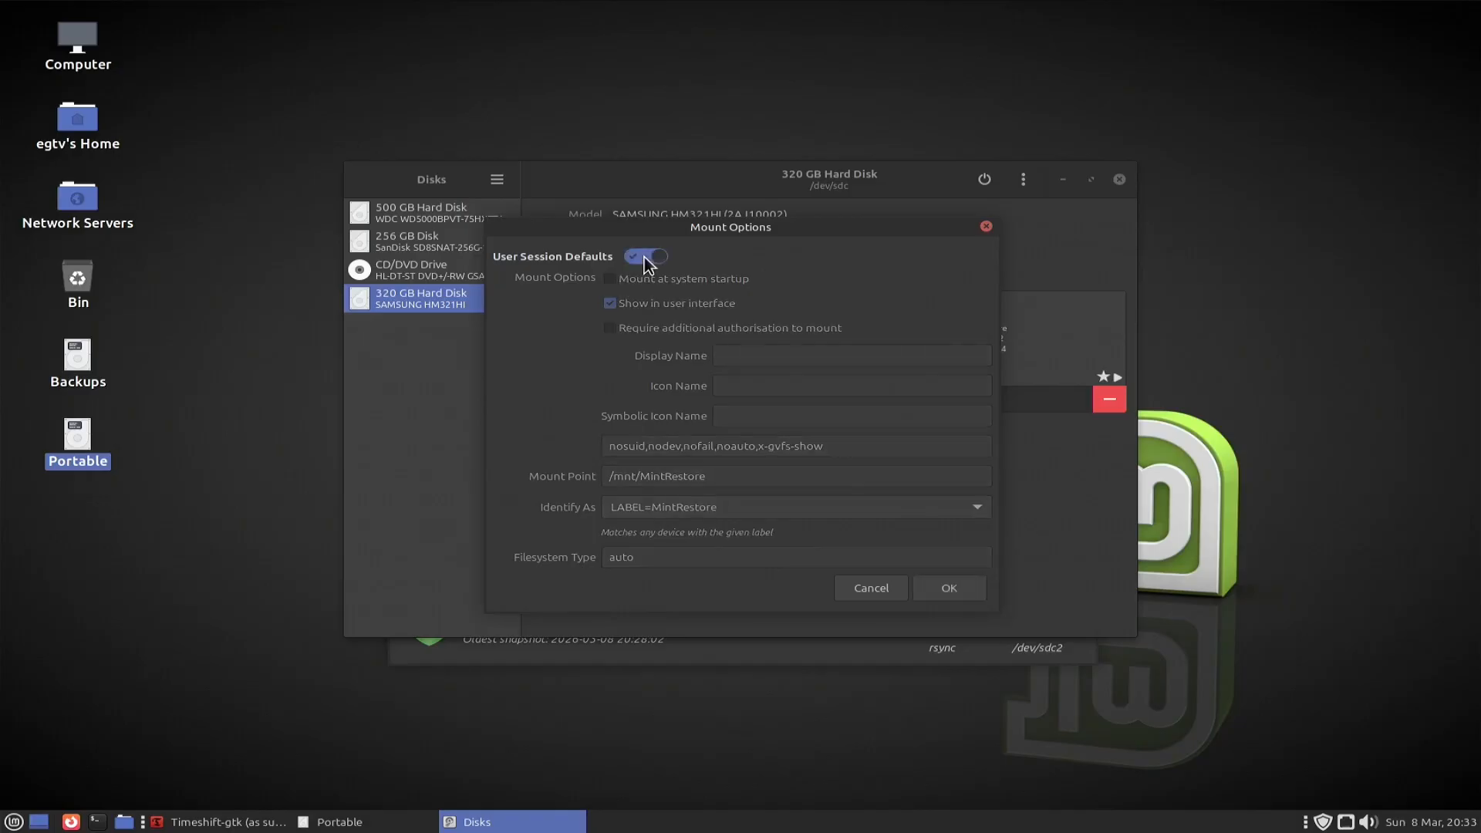
left_click(934, 590)
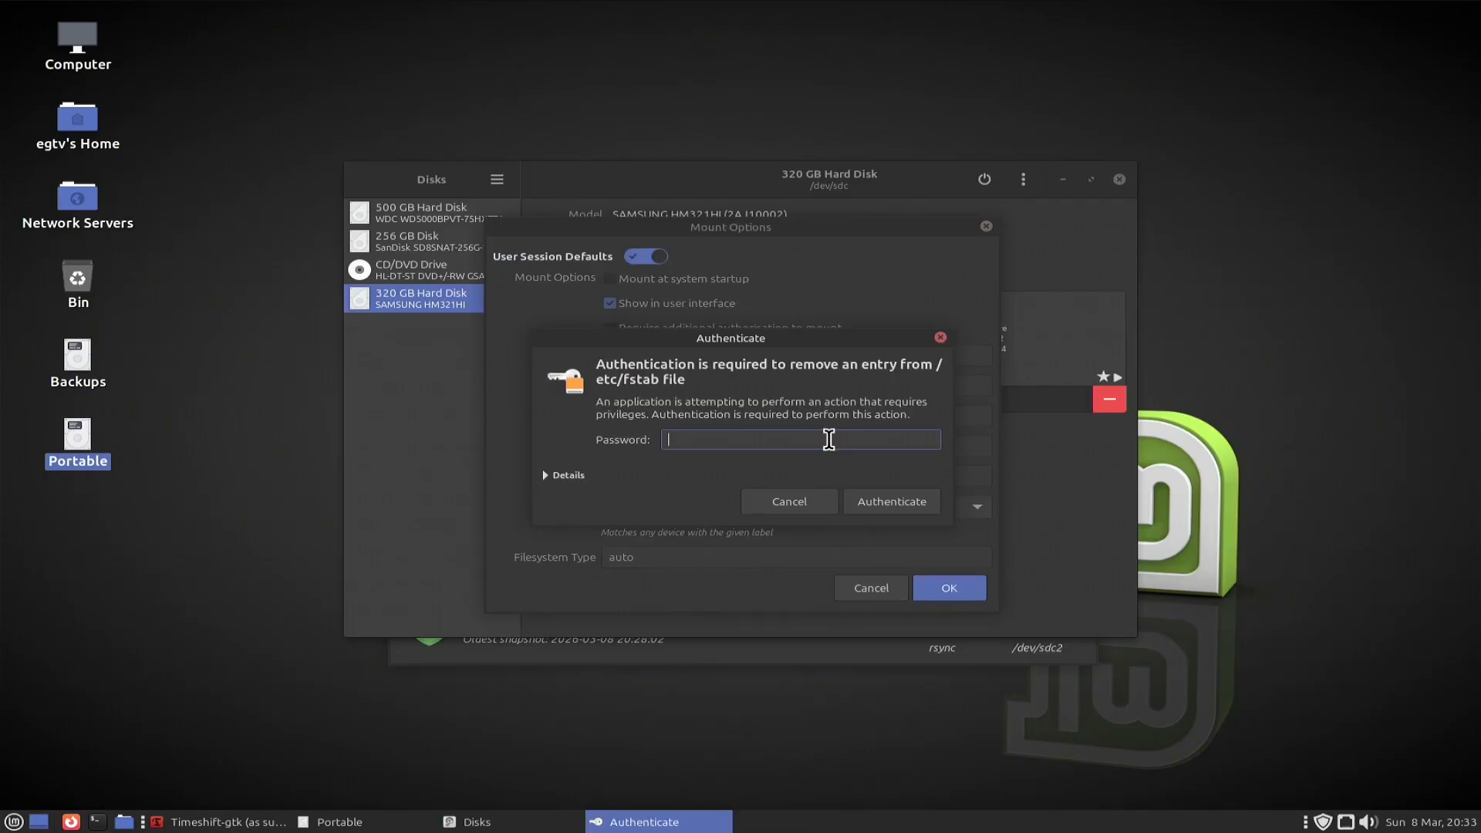
type("••")
key("Return")
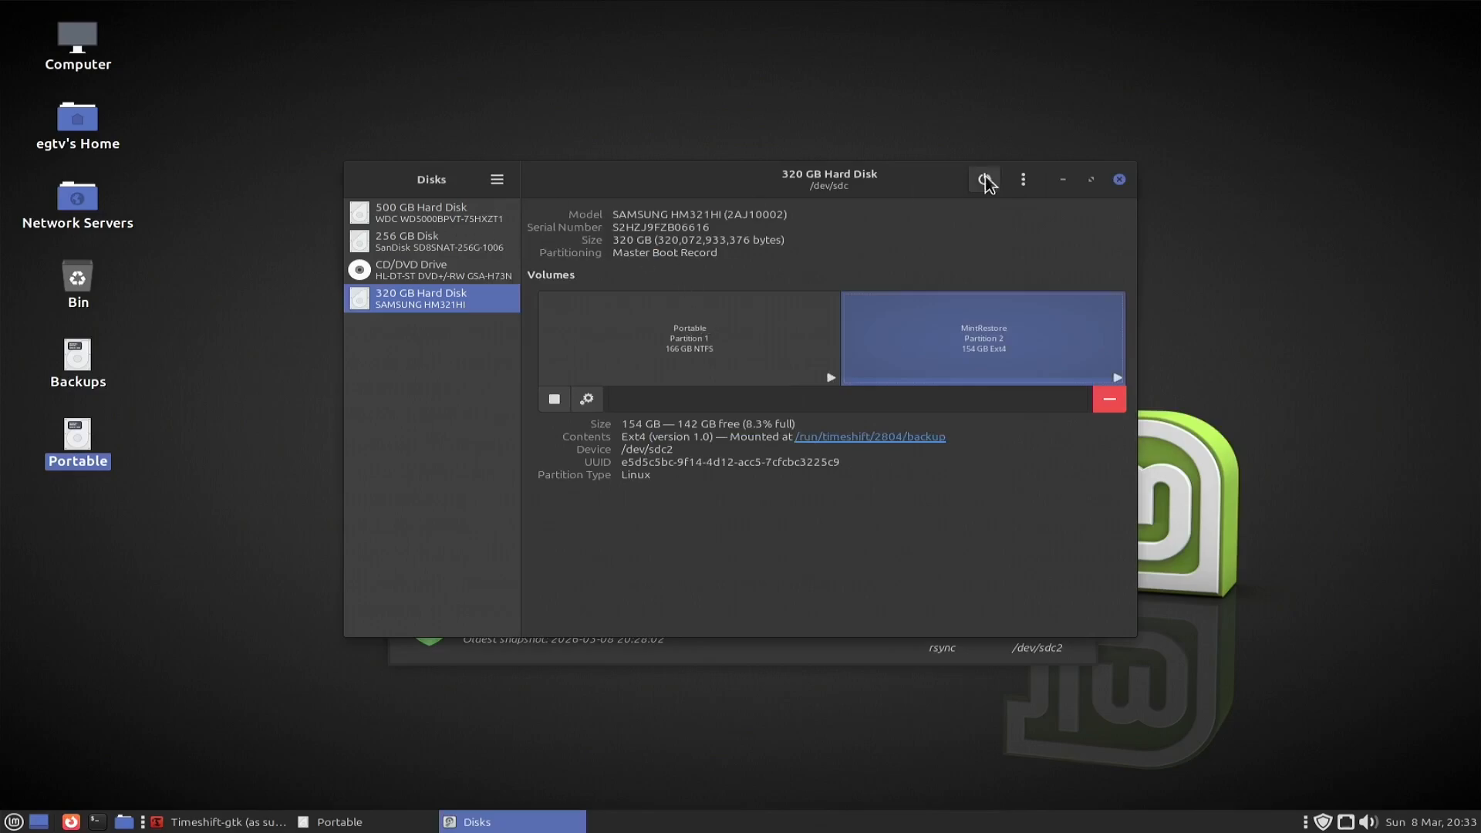
left_click(1119, 180)
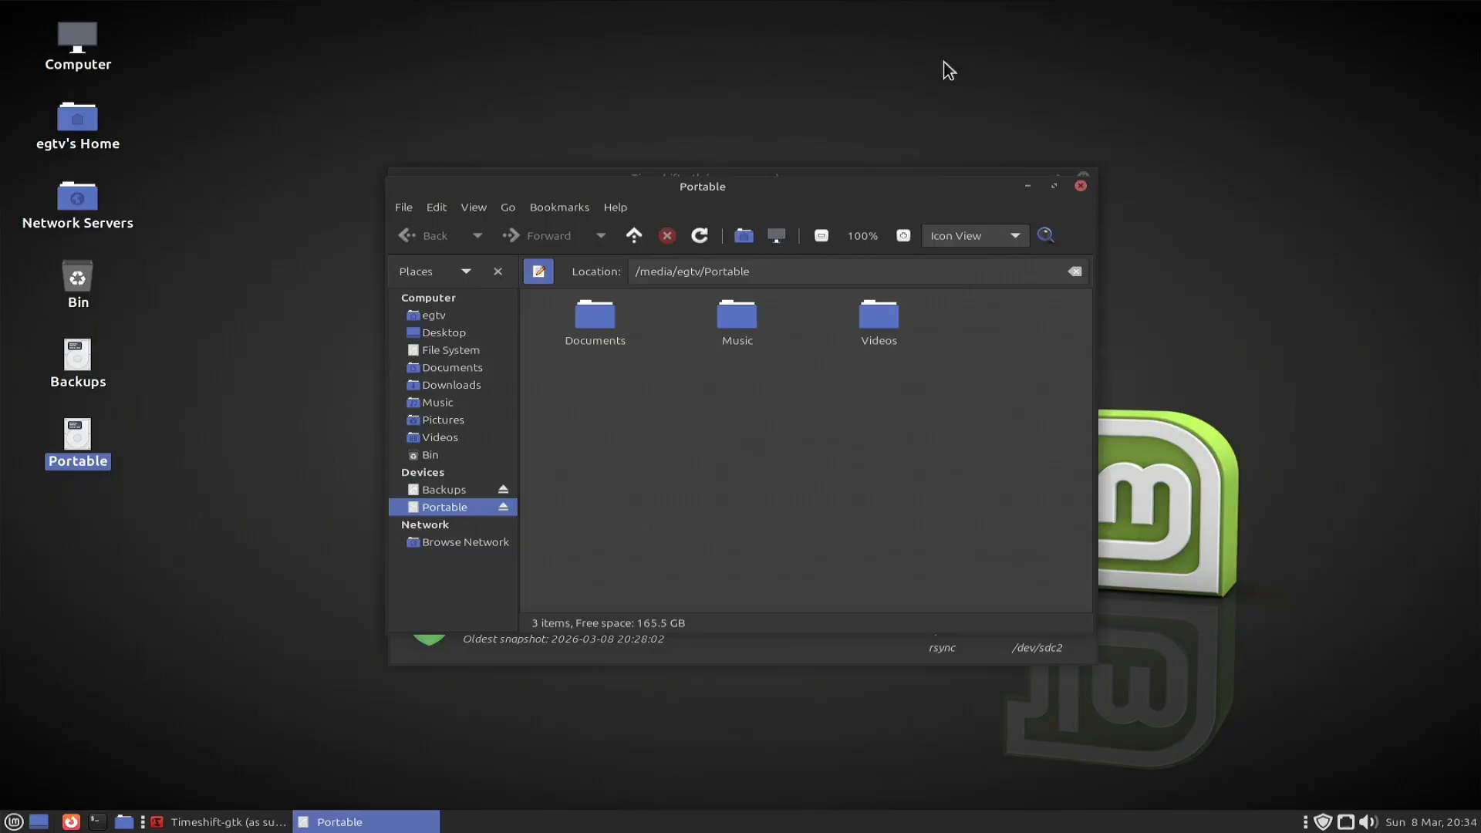
left_click(1080, 188)
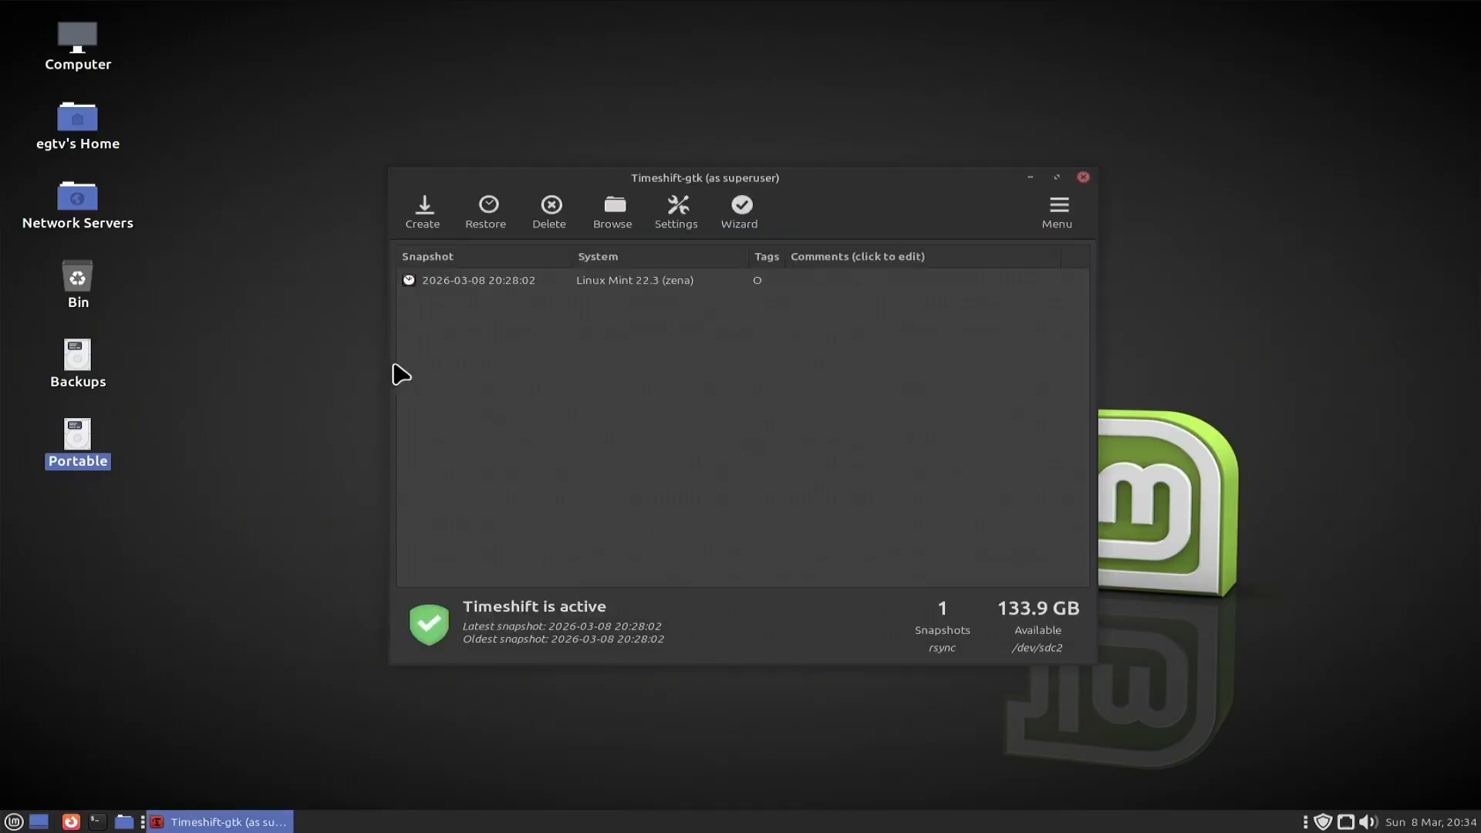
left_click(492, 286)
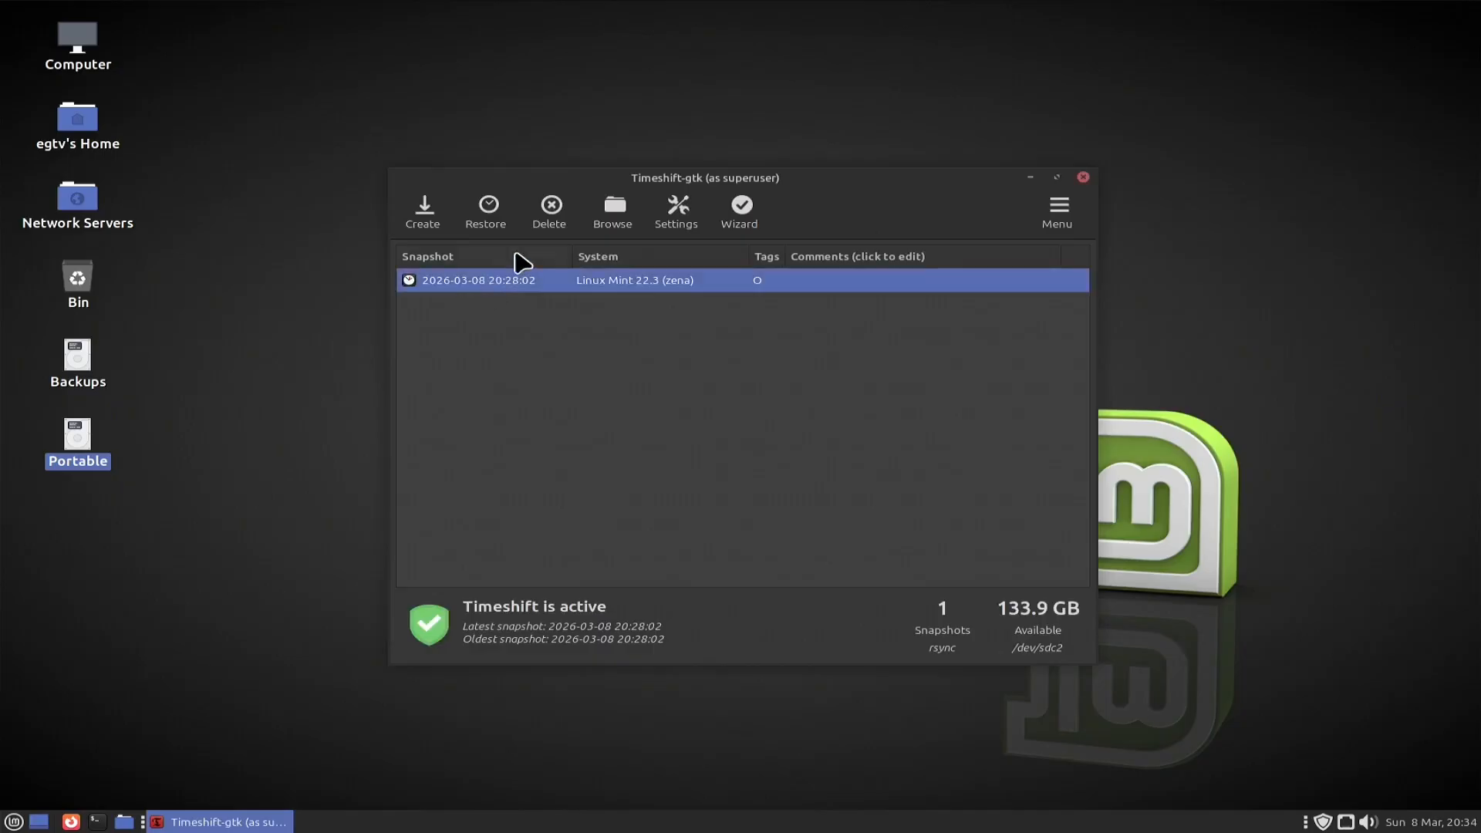
left_click(549, 220)
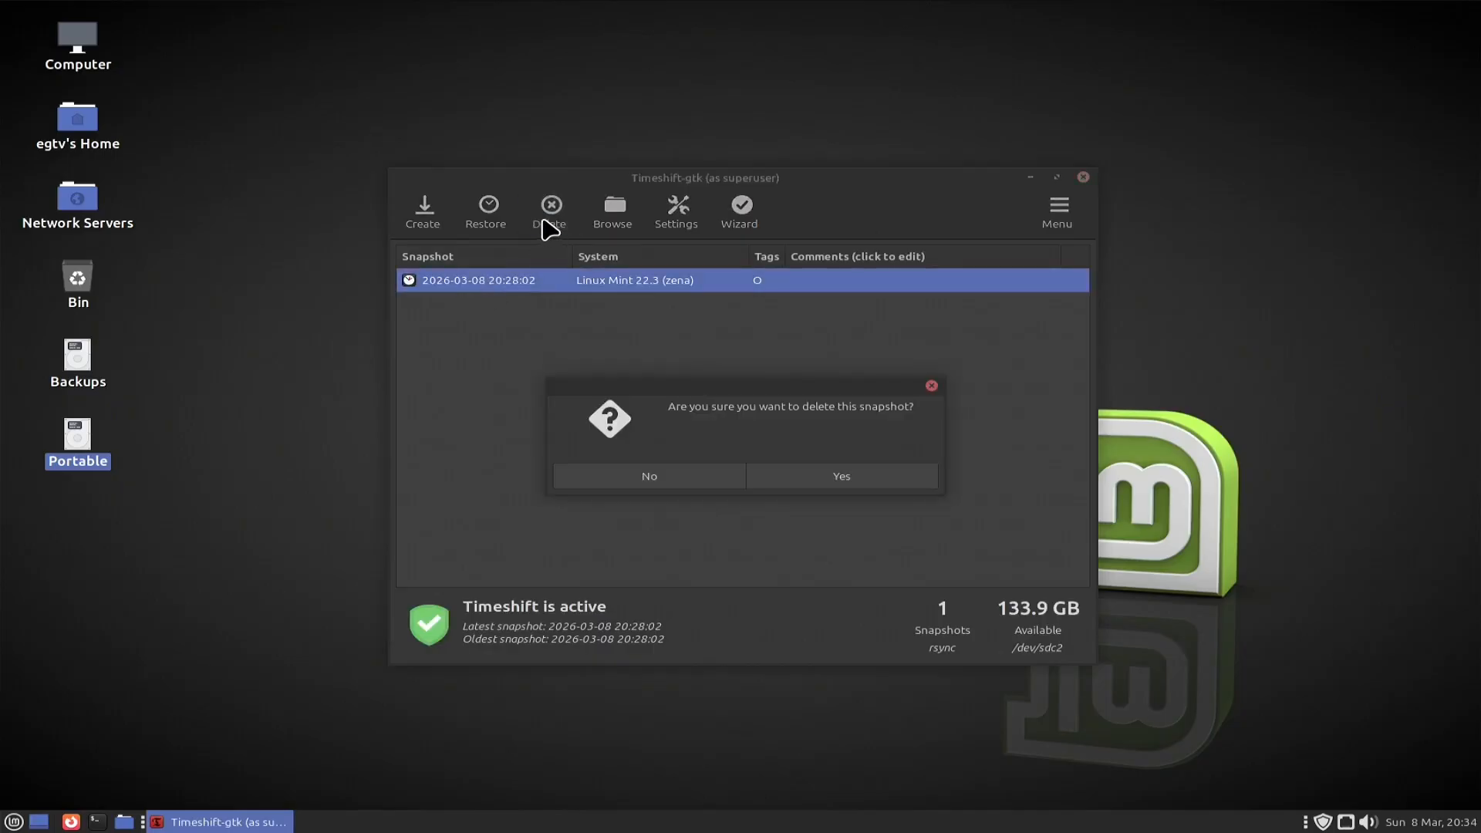
left_click(818, 480)
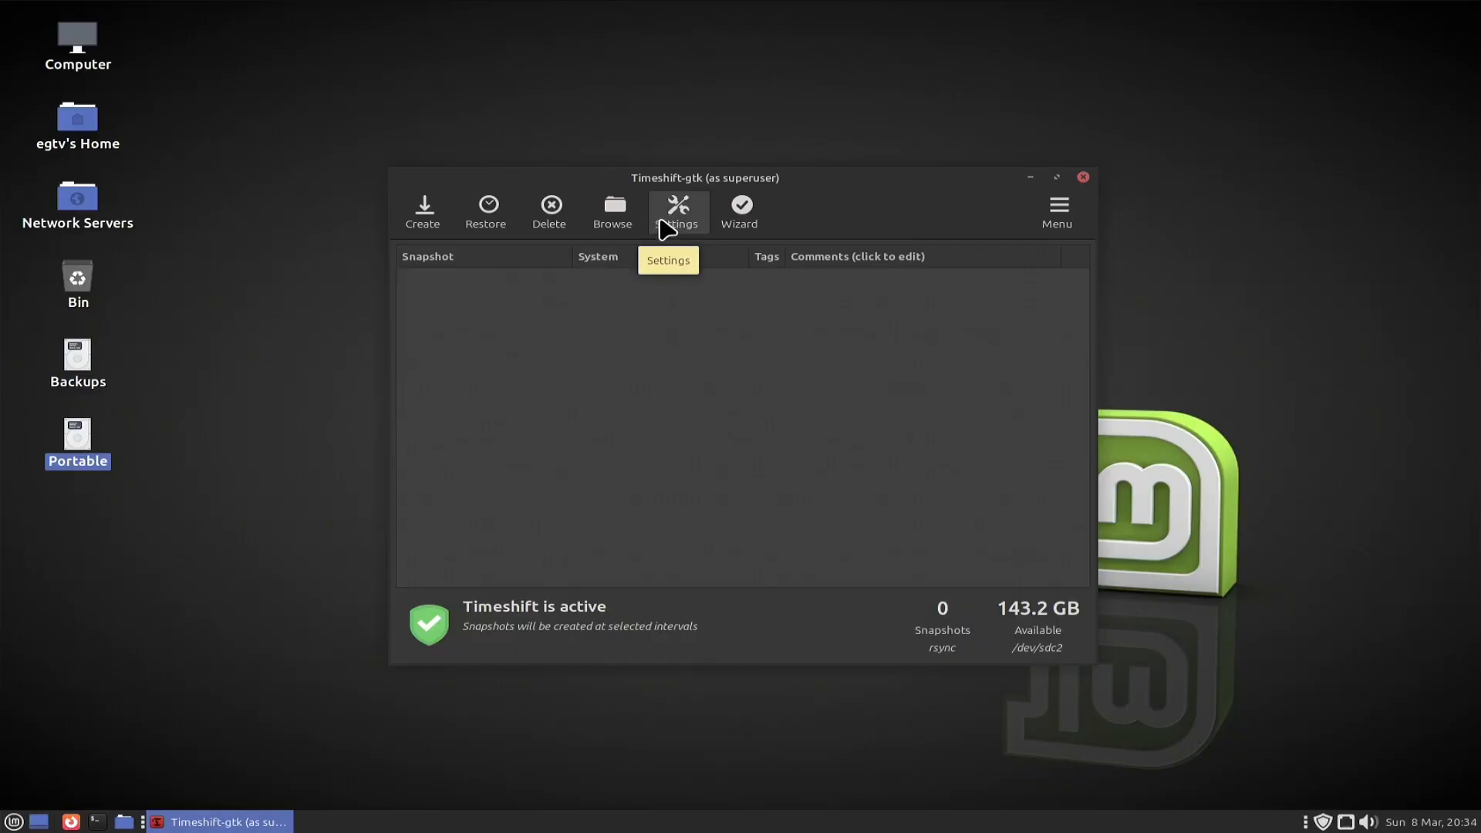
- Select sda1 on the 500 GB WDC disk as the snapshot location in Timeshift's settings
left_click(665, 229)
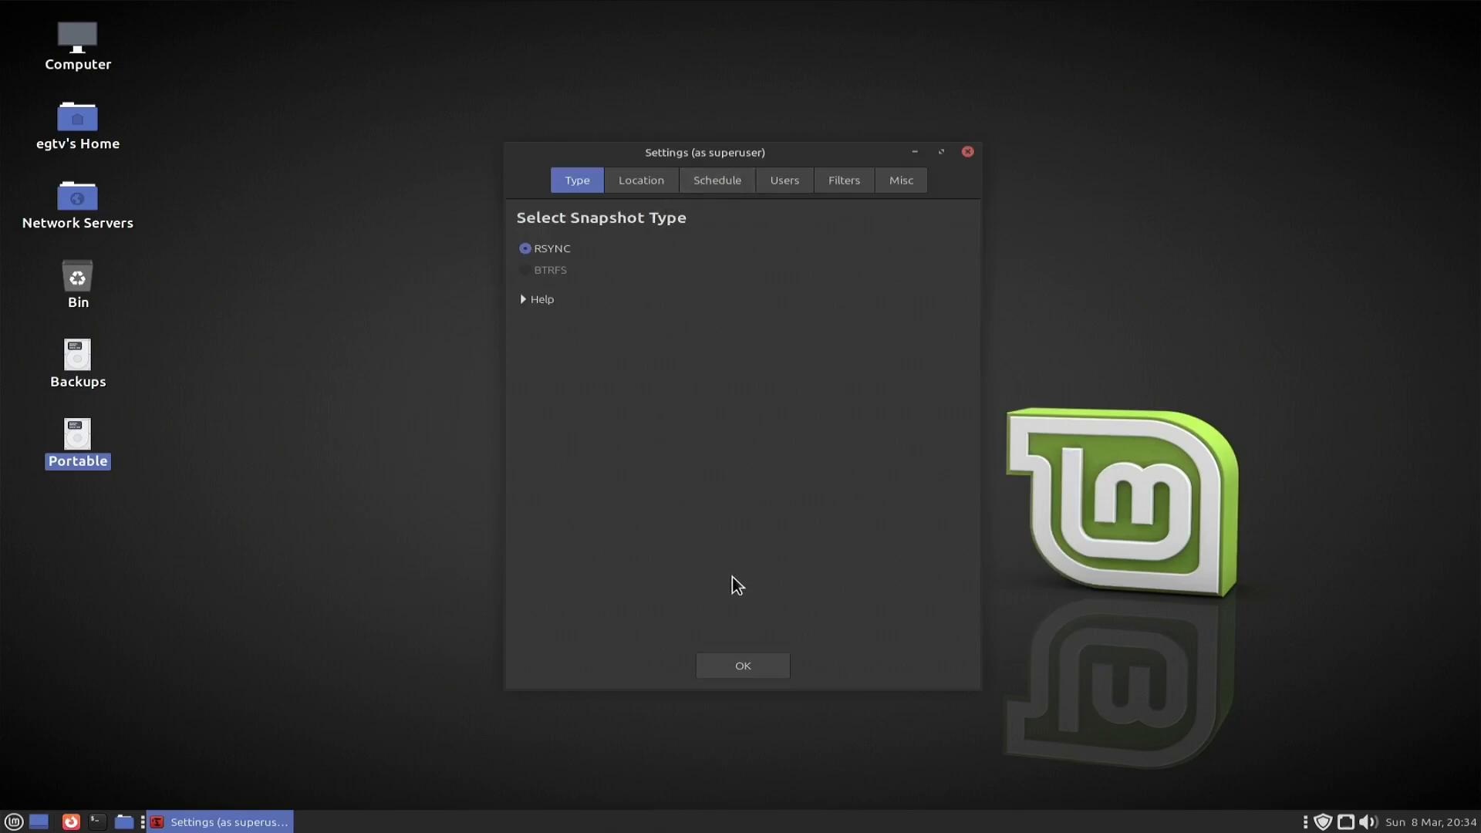
left_click(734, 668)
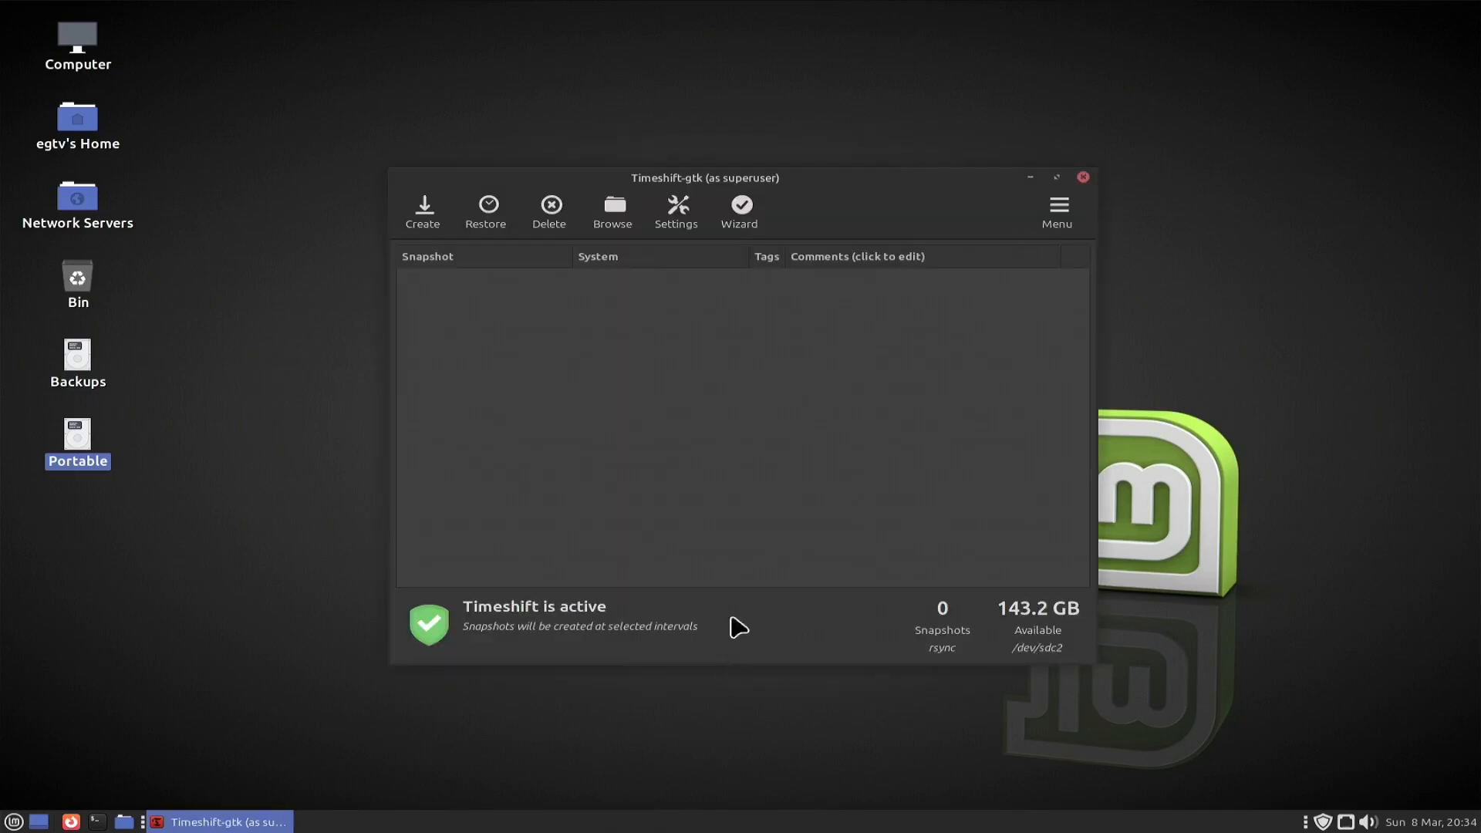
left_click(676, 213)
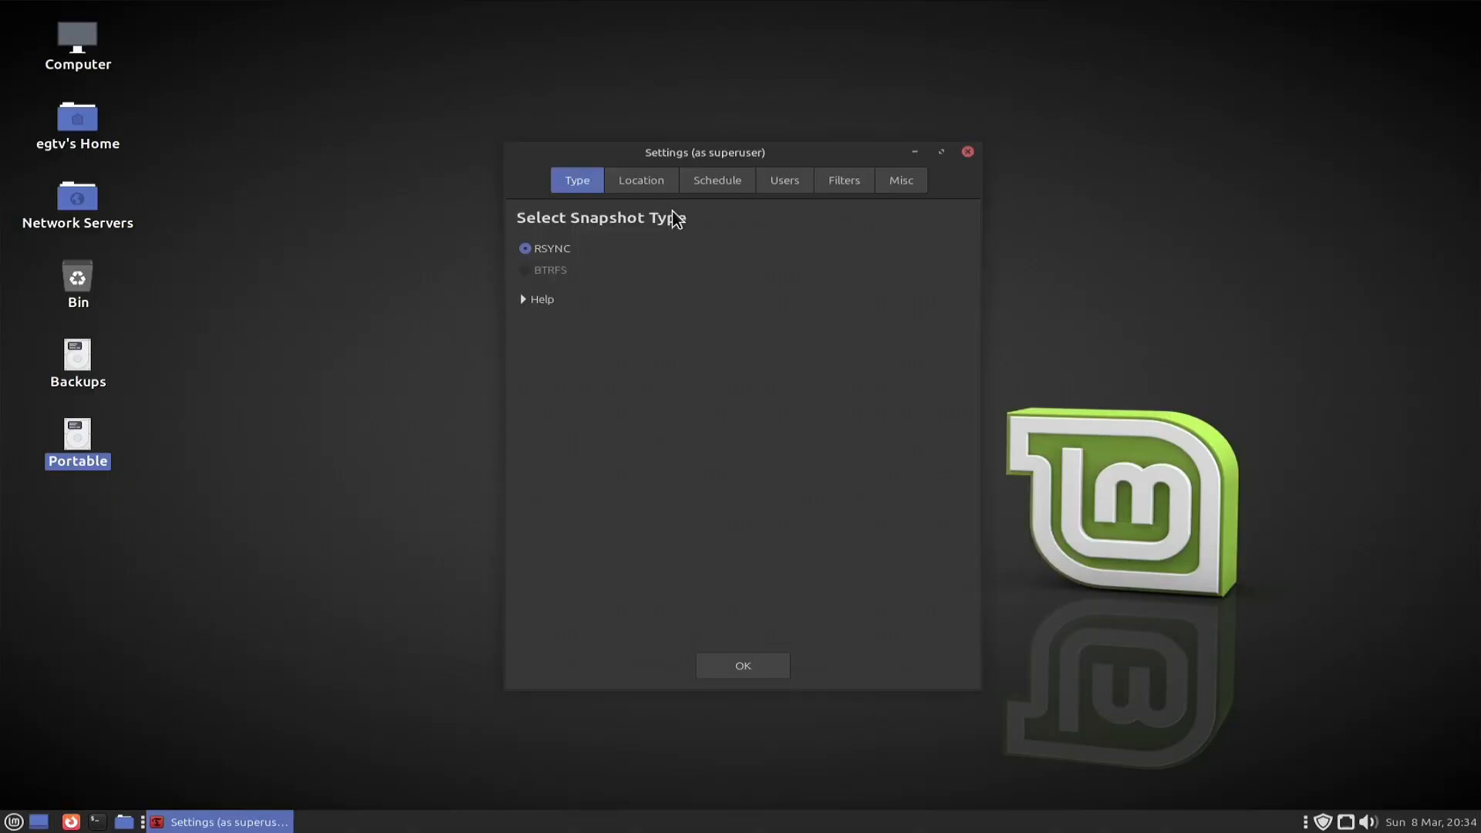
left_click(647, 182)
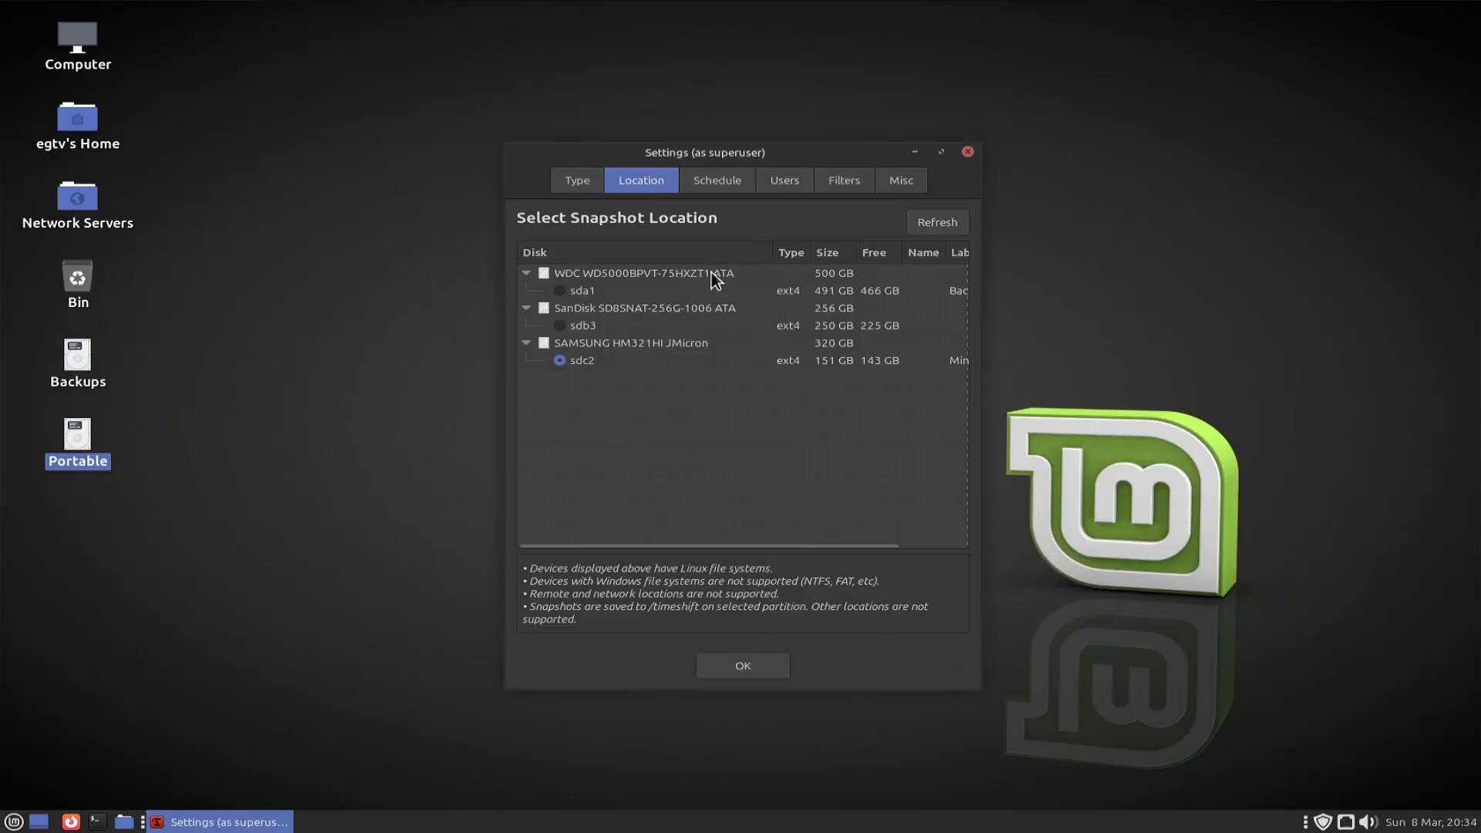
left_click(559, 291)
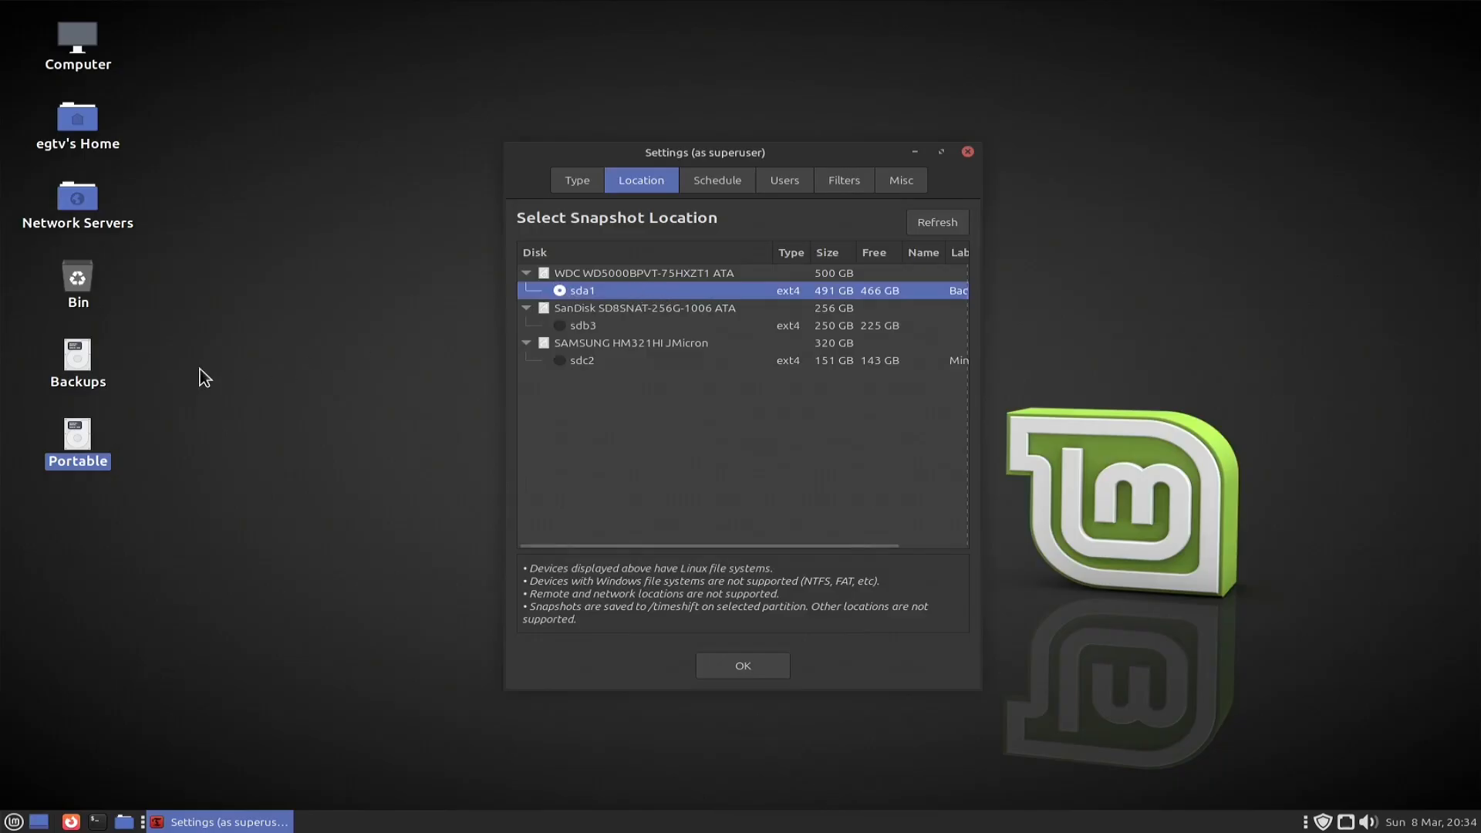
- Safely remove the Portable drive from the desktop
left_click(79, 361)
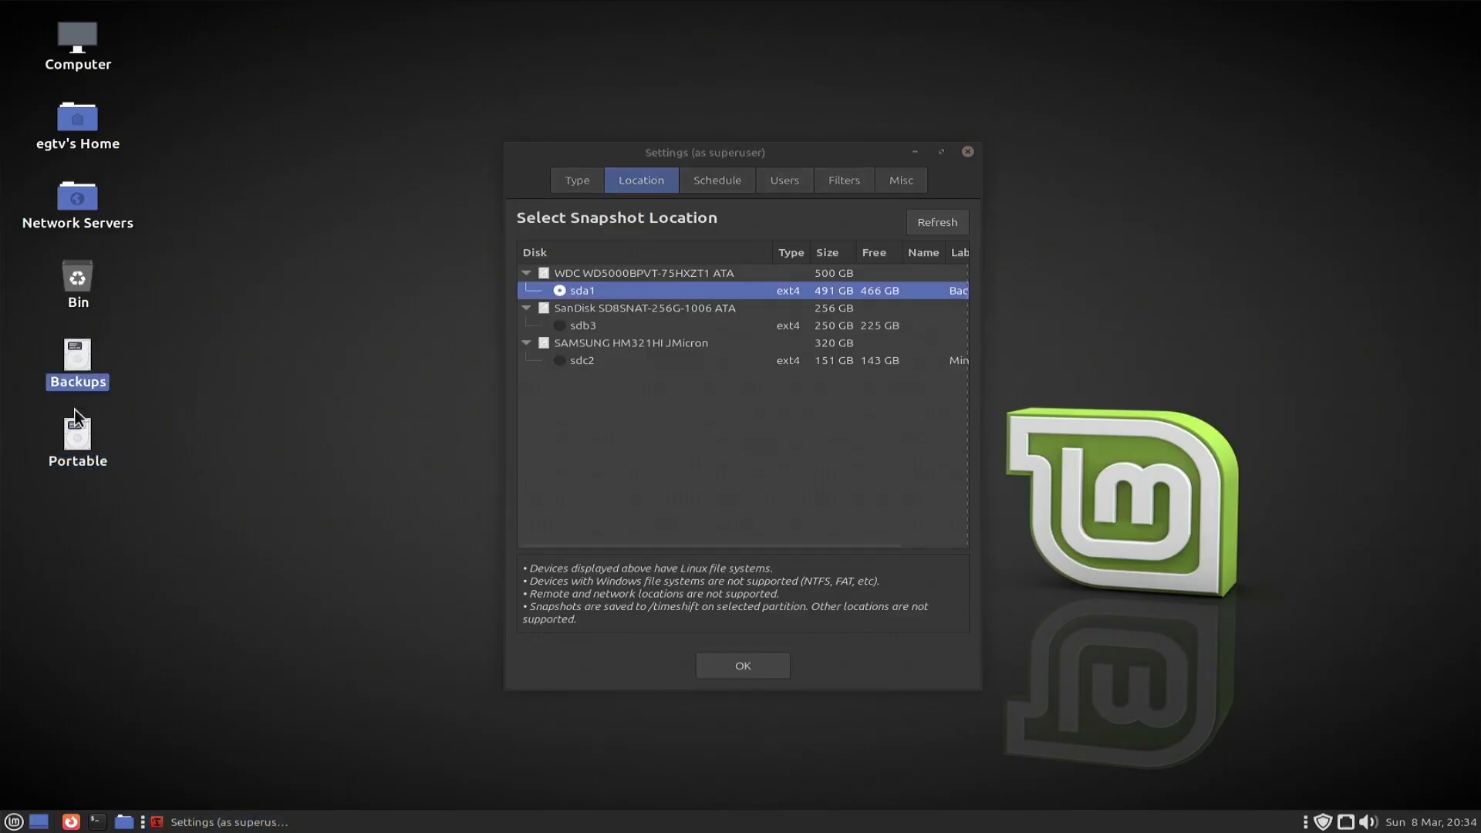
left_click(80, 446)
right_click(79, 446)
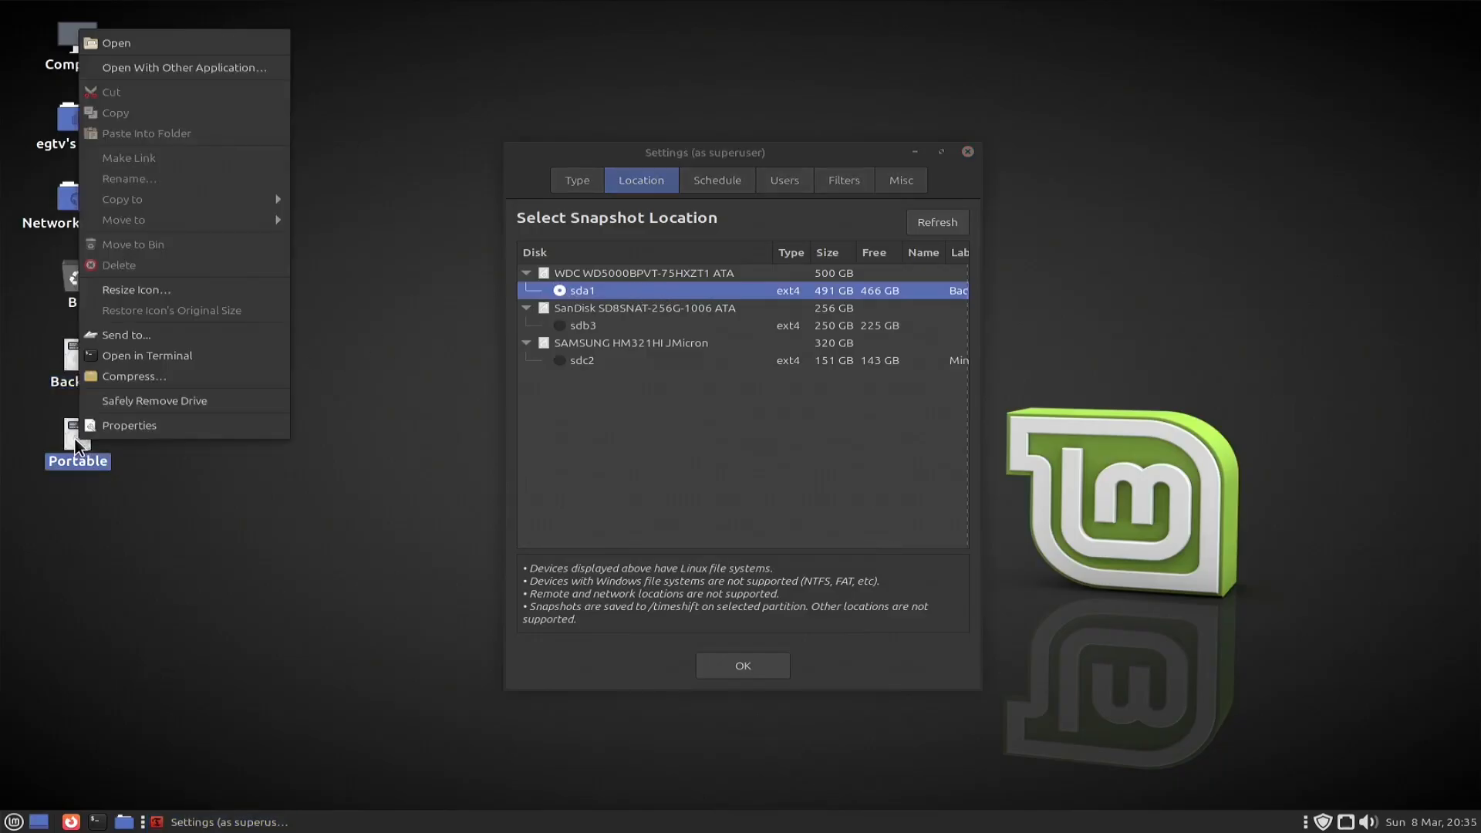
left_click(121, 401)
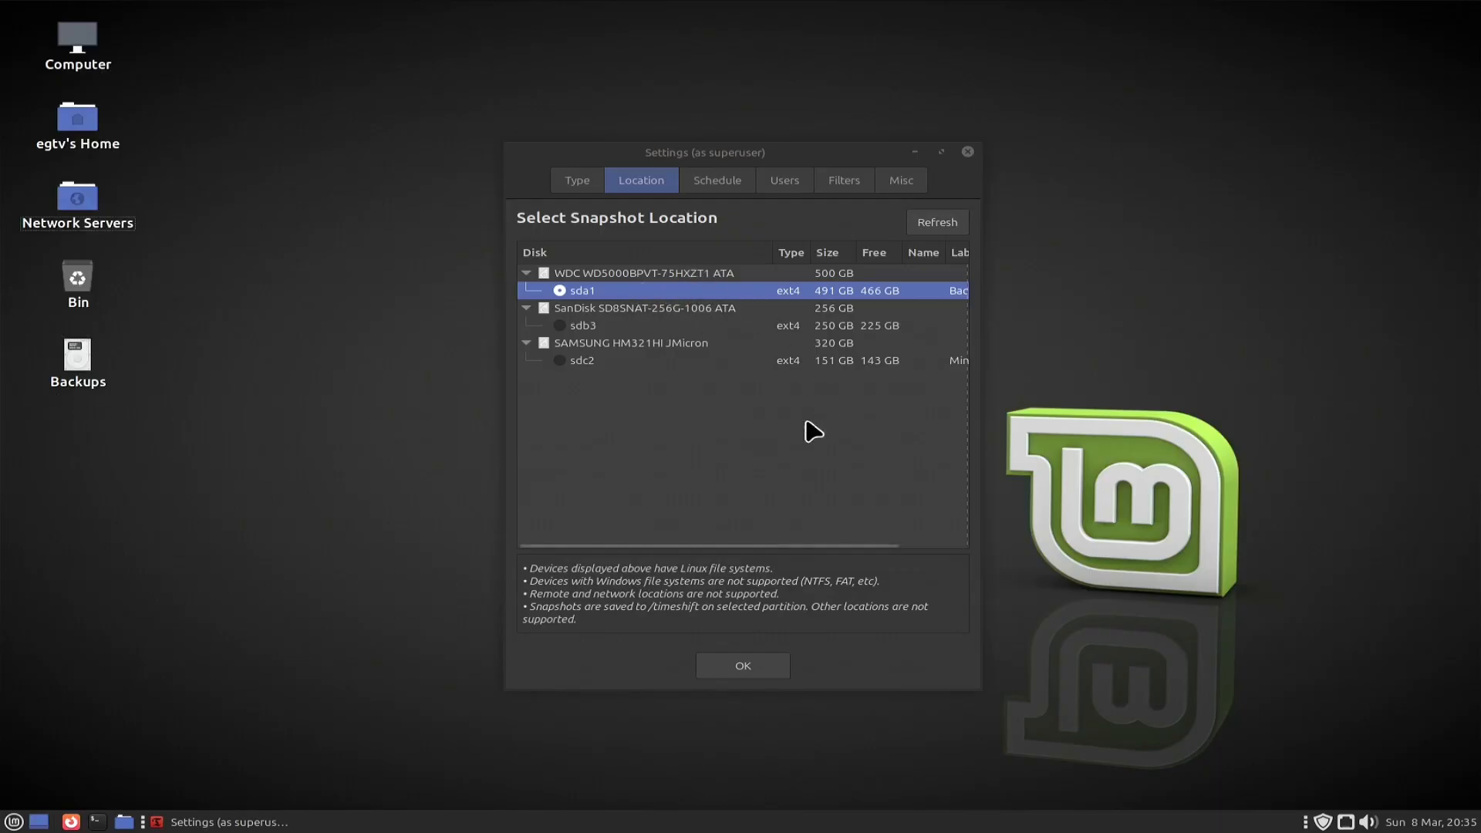
- Confirm the Timeshift settings, create a new snapshot on sda1, and select it in the snapshot list
left_click(749, 669)
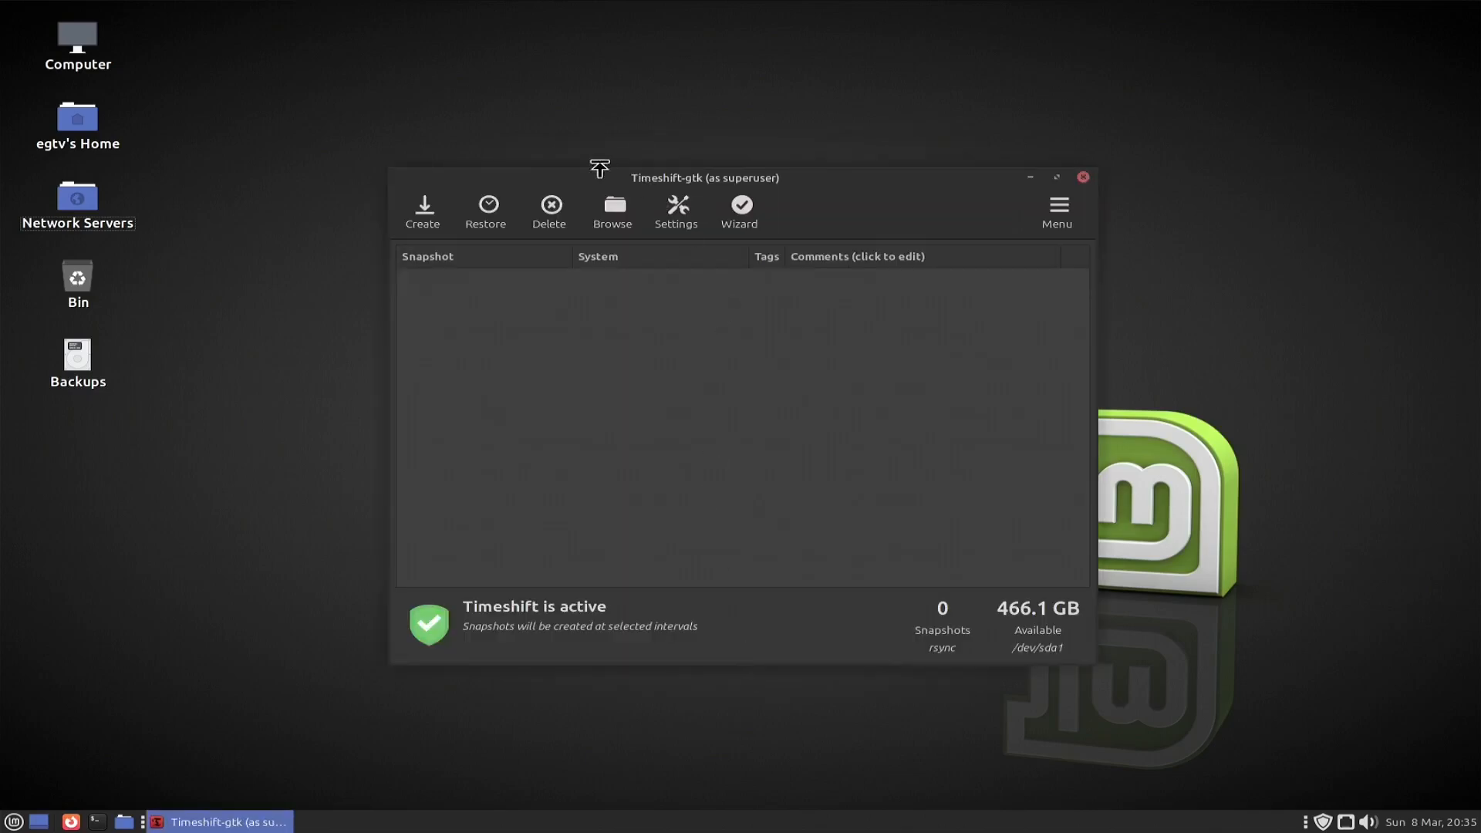
left_click(424, 223)
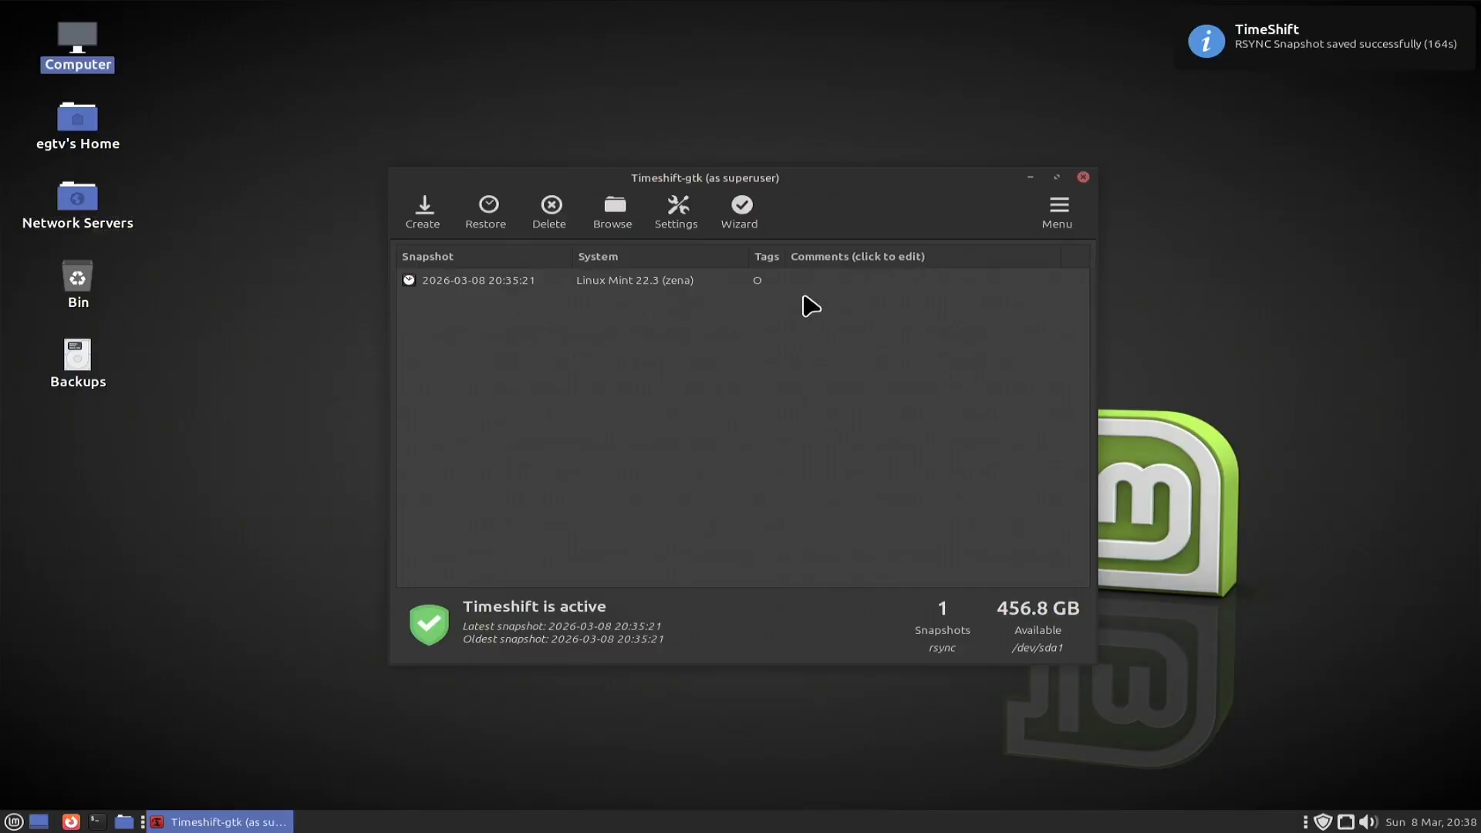
left_click(499, 283)
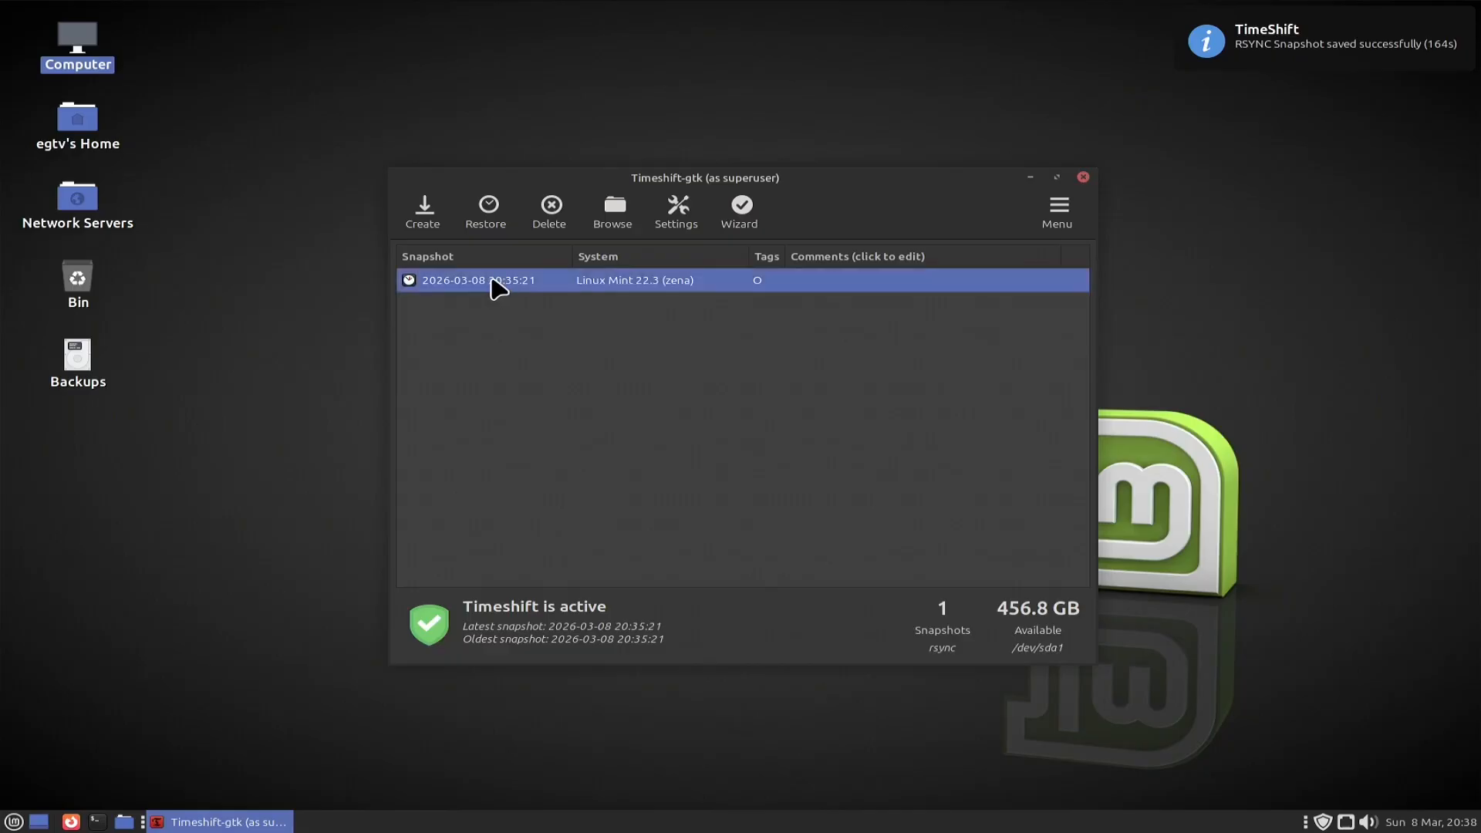
- Browse the timeshift folder on the Backups drive through Computer and close the file manager
double_click(66, 45)
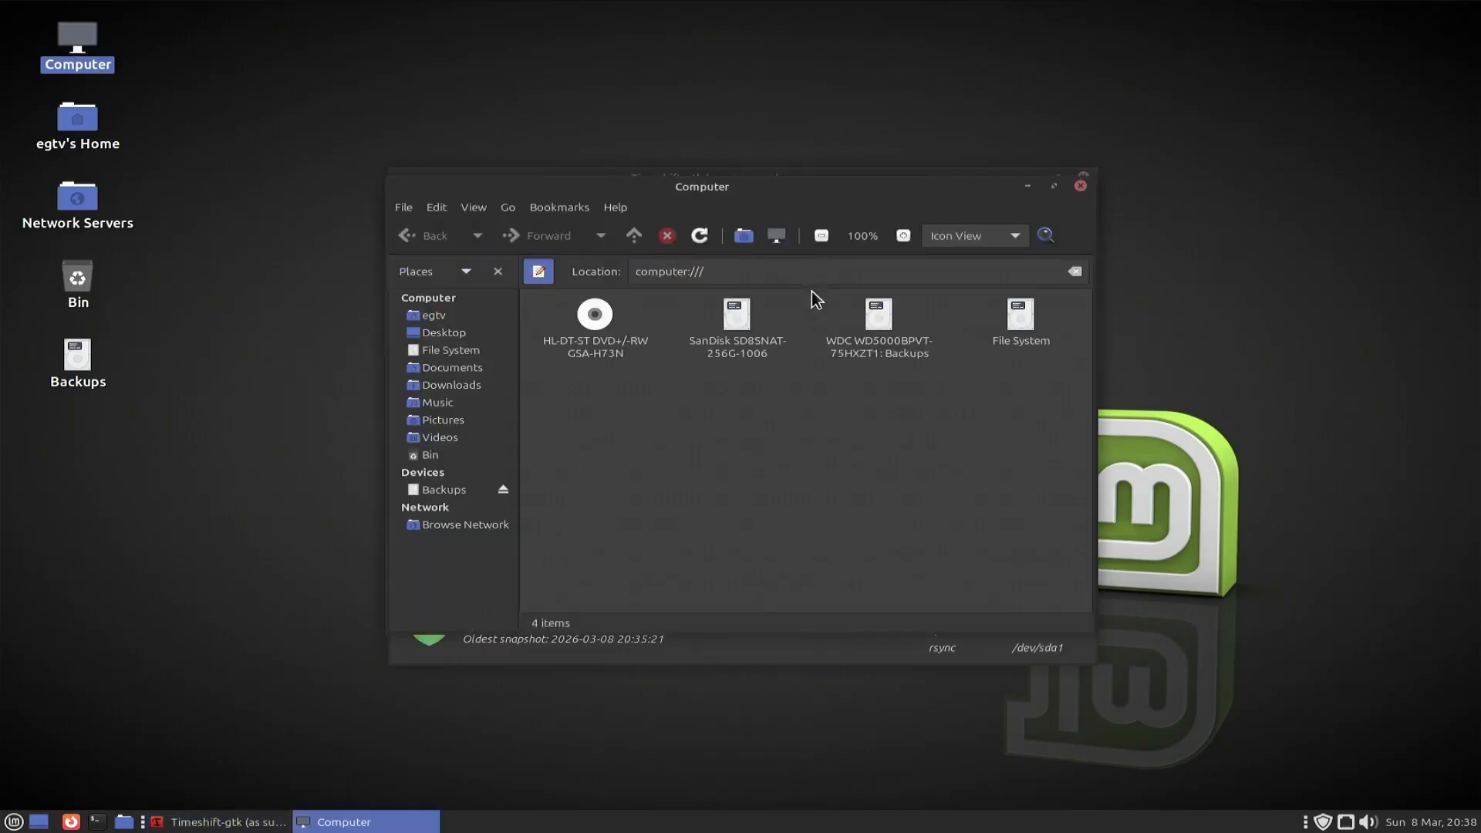
double_click(882, 330)
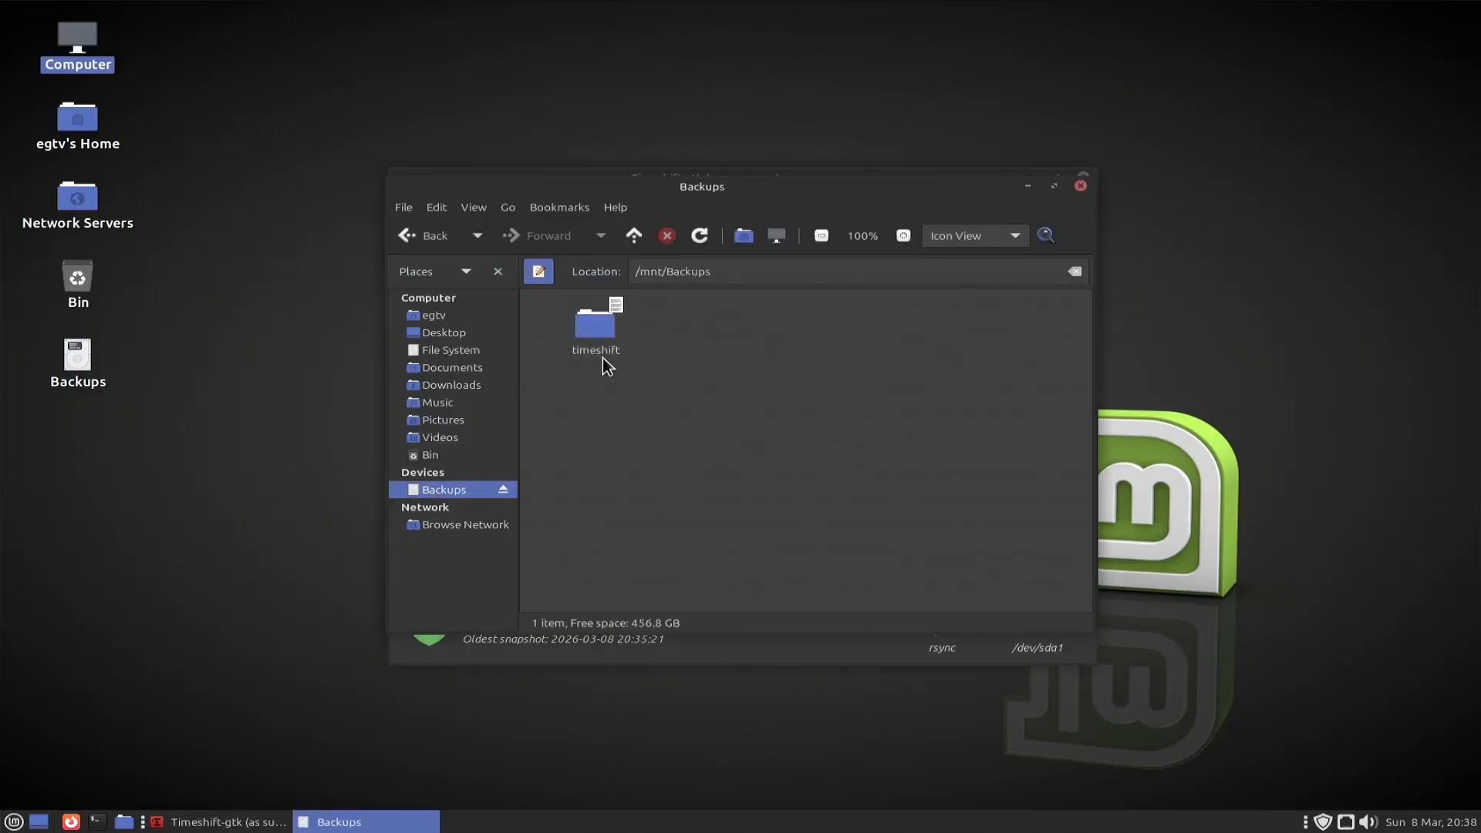
double_click(592, 324)
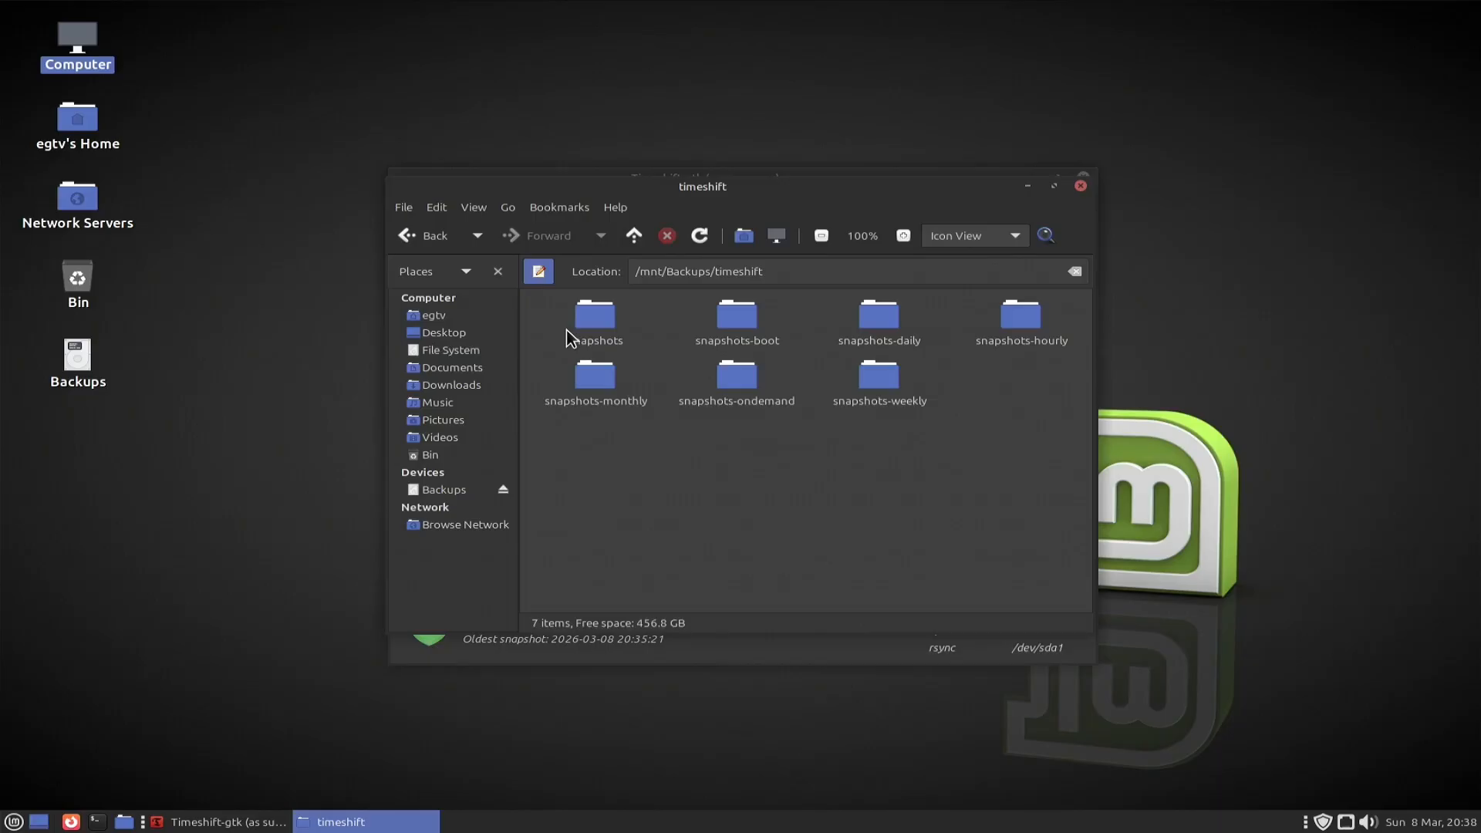
left_click(398, 237)
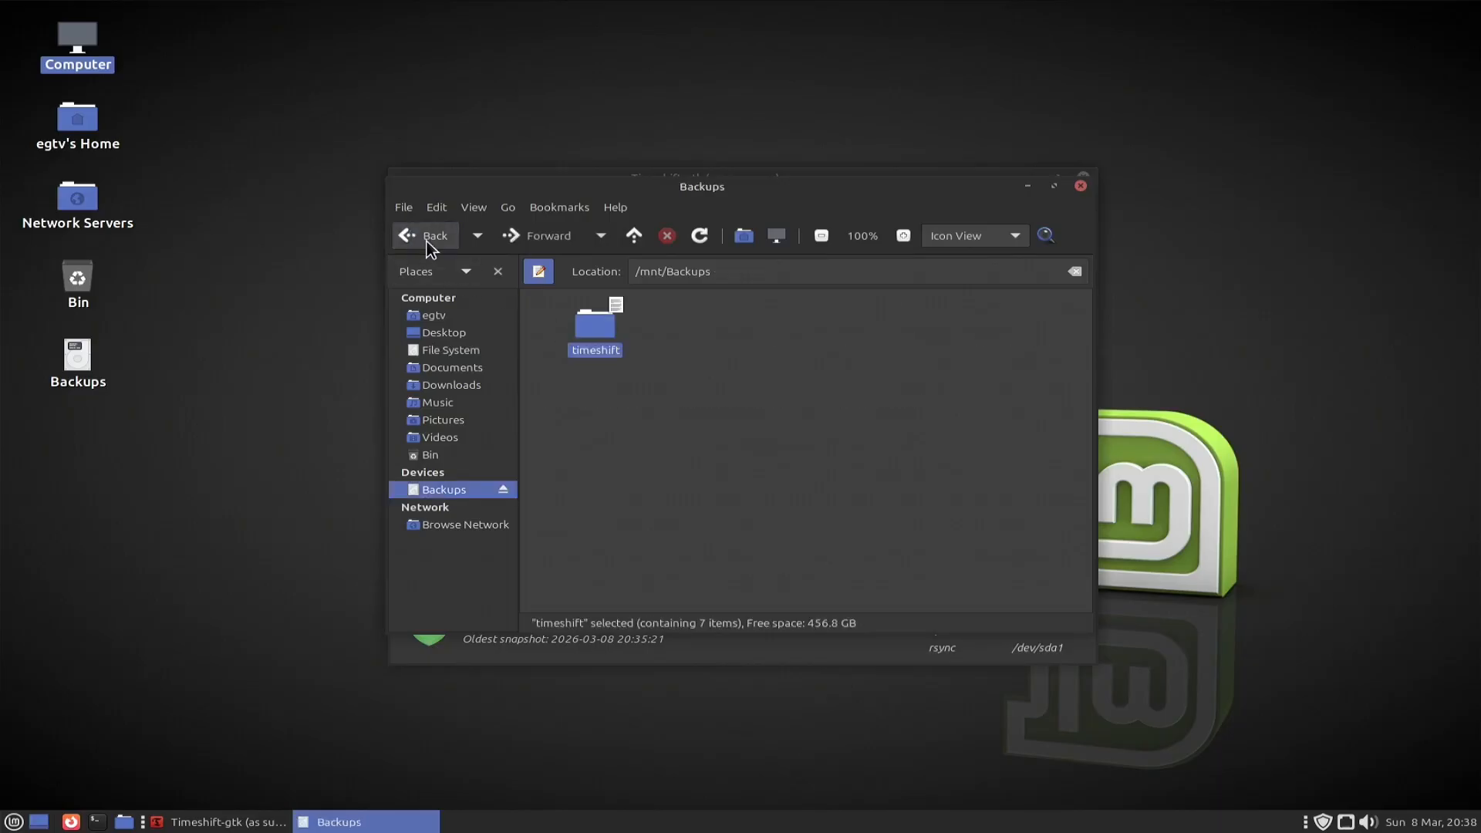
left_click(423, 239)
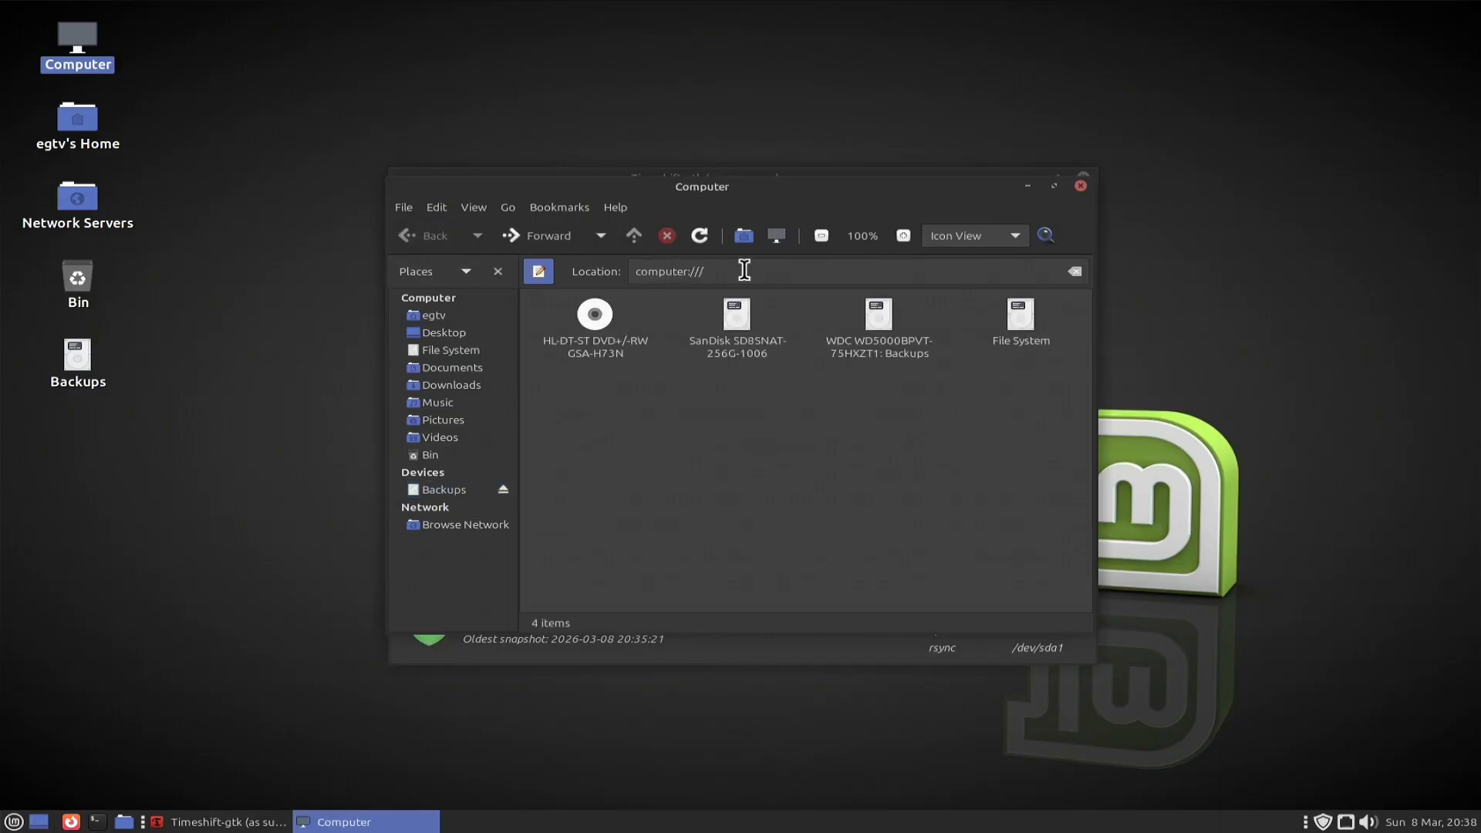
left_click(1080, 187)
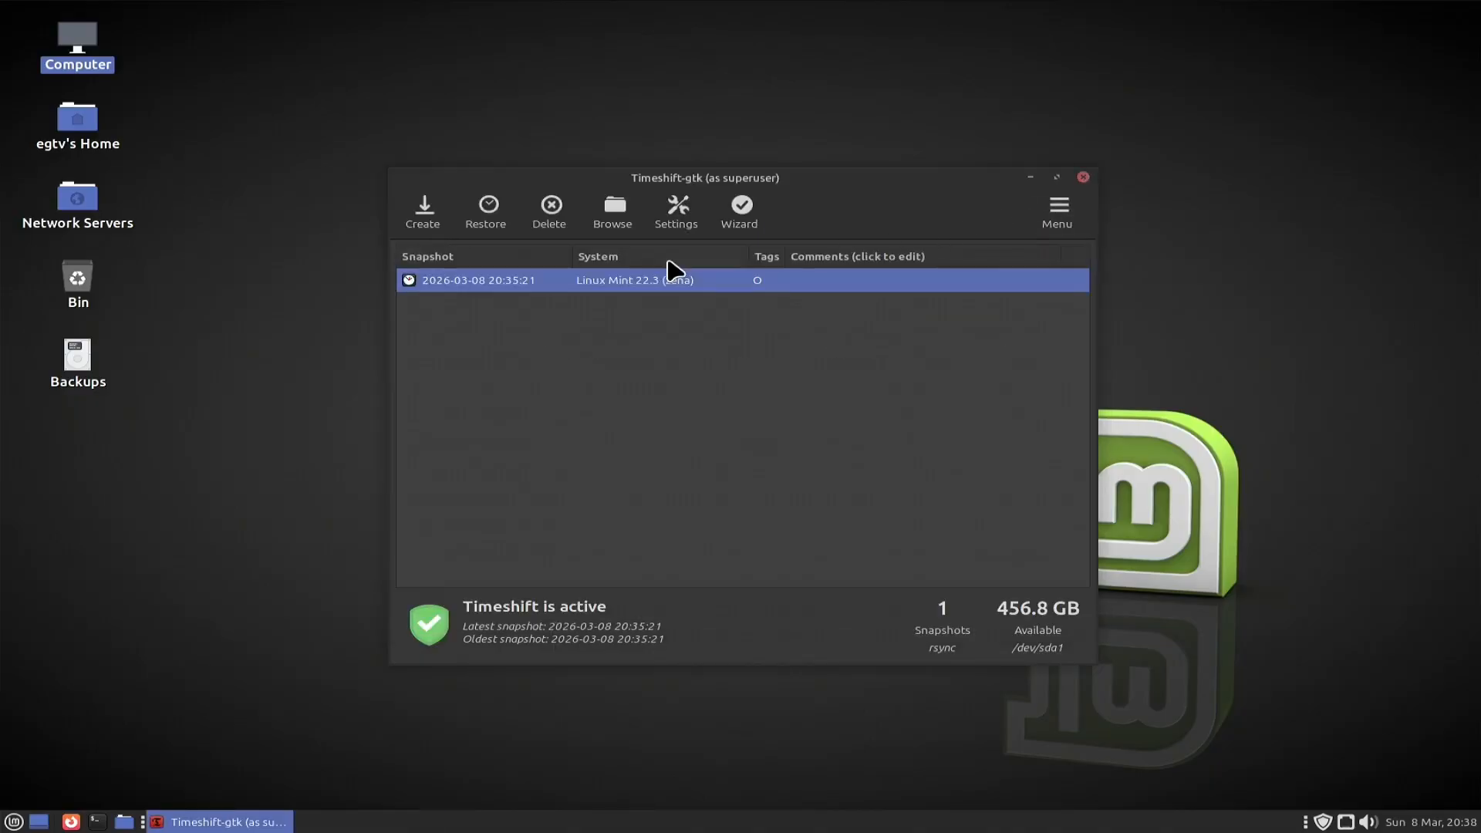
- Review Timeshift's schedule, user home directory, filter, date format and snapshot type settings, and return to the snapshot list
left_click(659, 230)
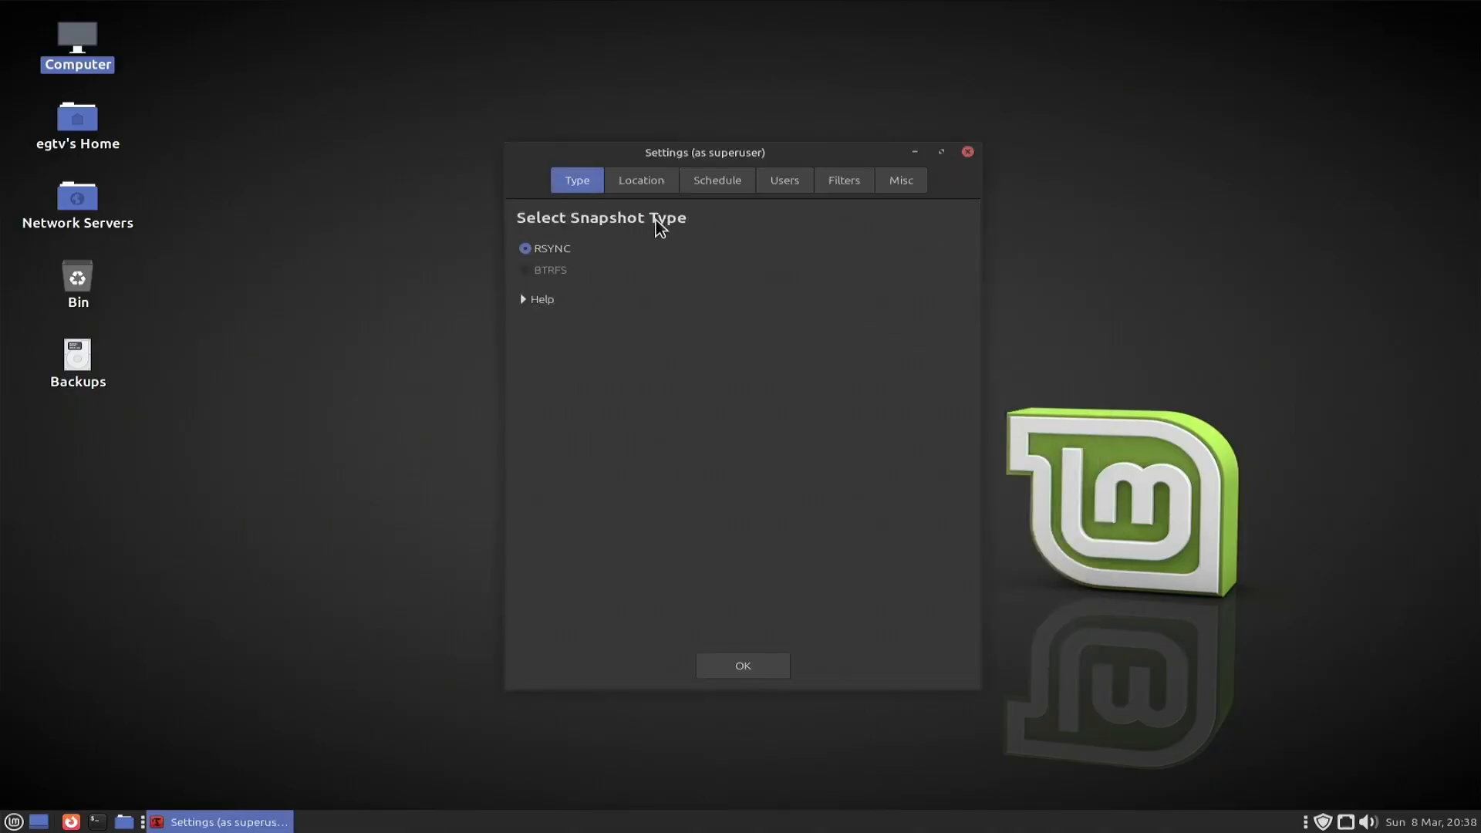
left_click(708, 182)
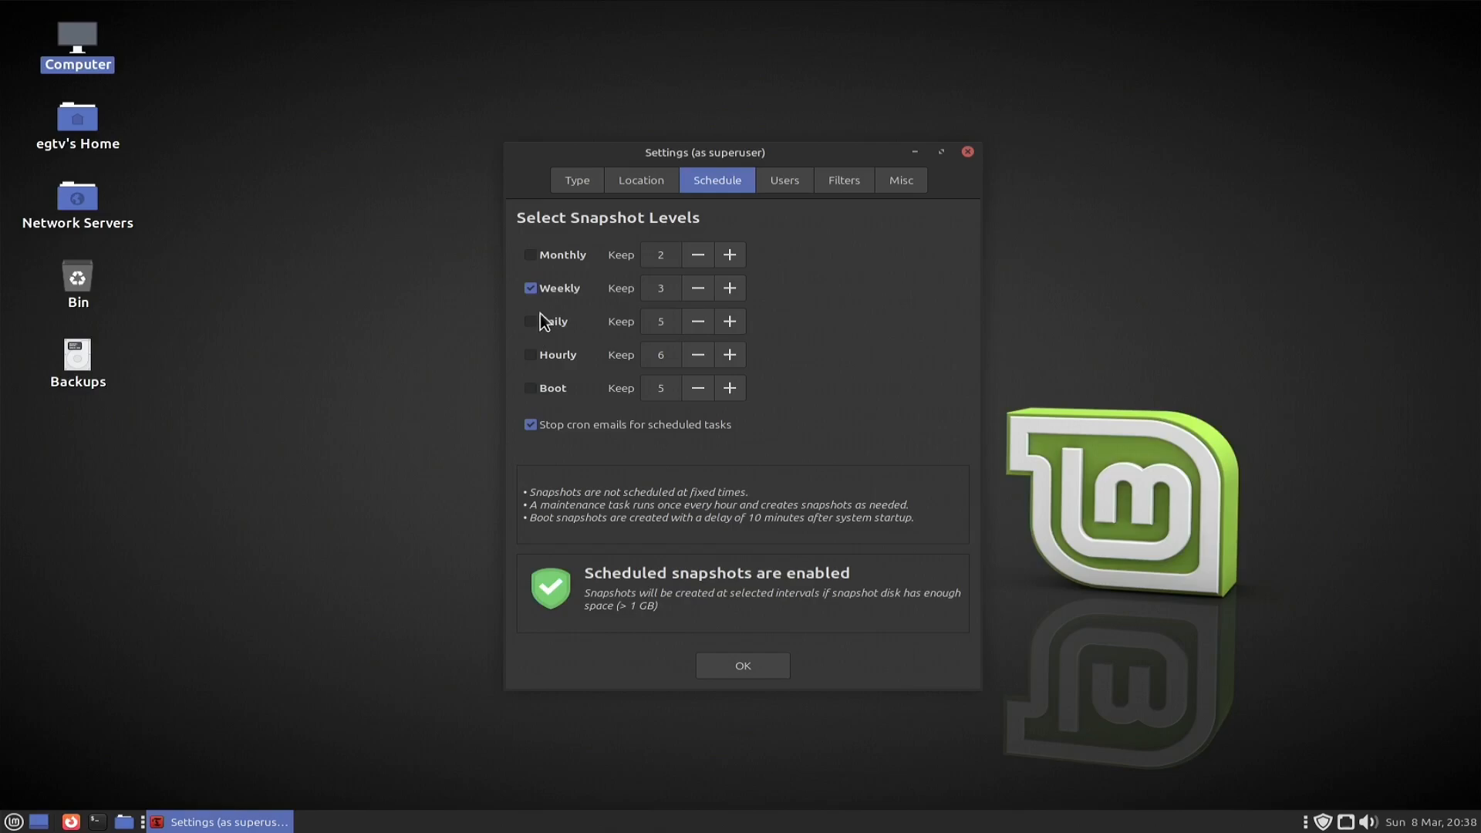
left_click(773, 186)
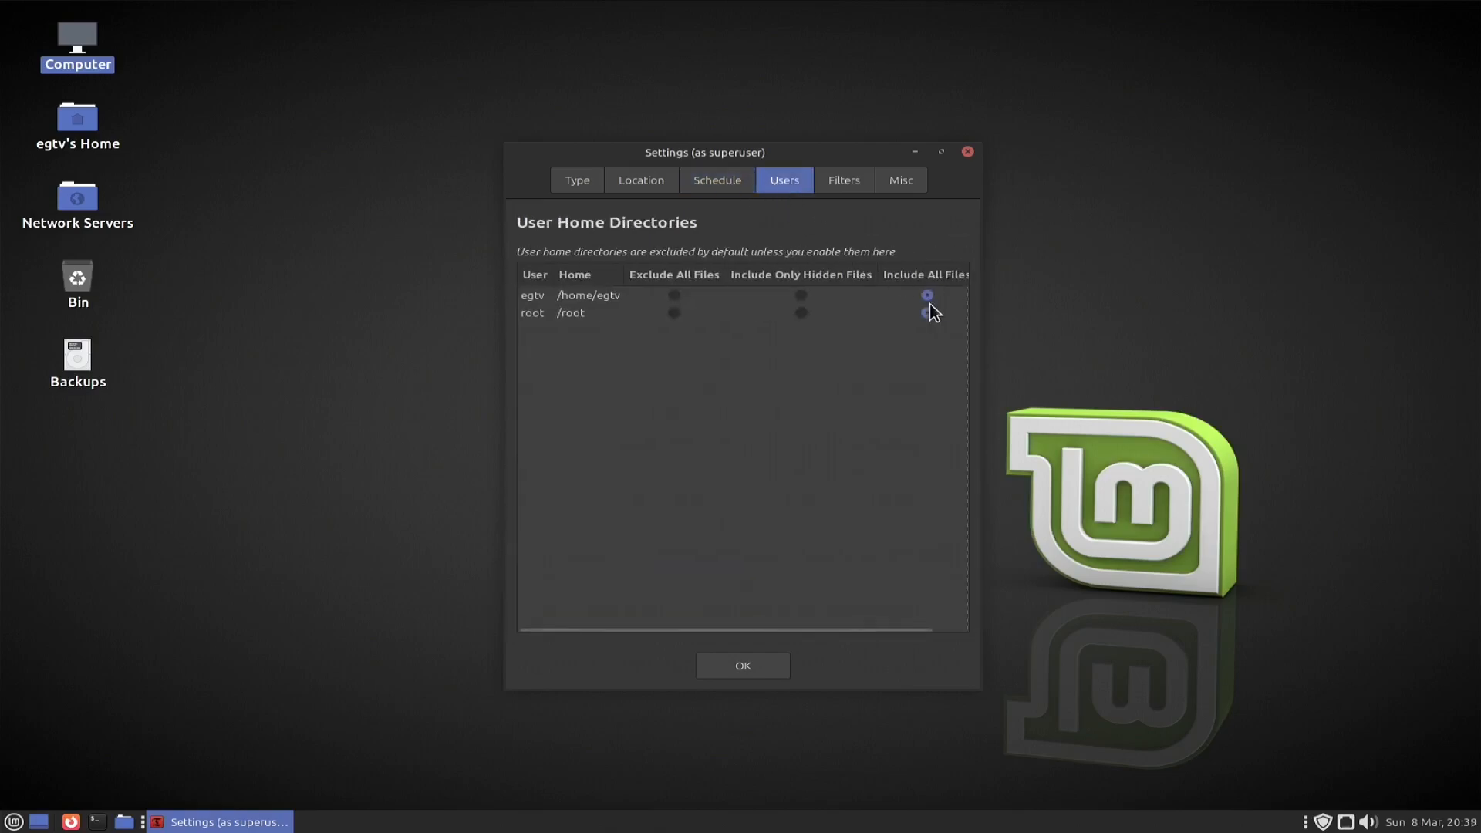
left_click(853, 183)
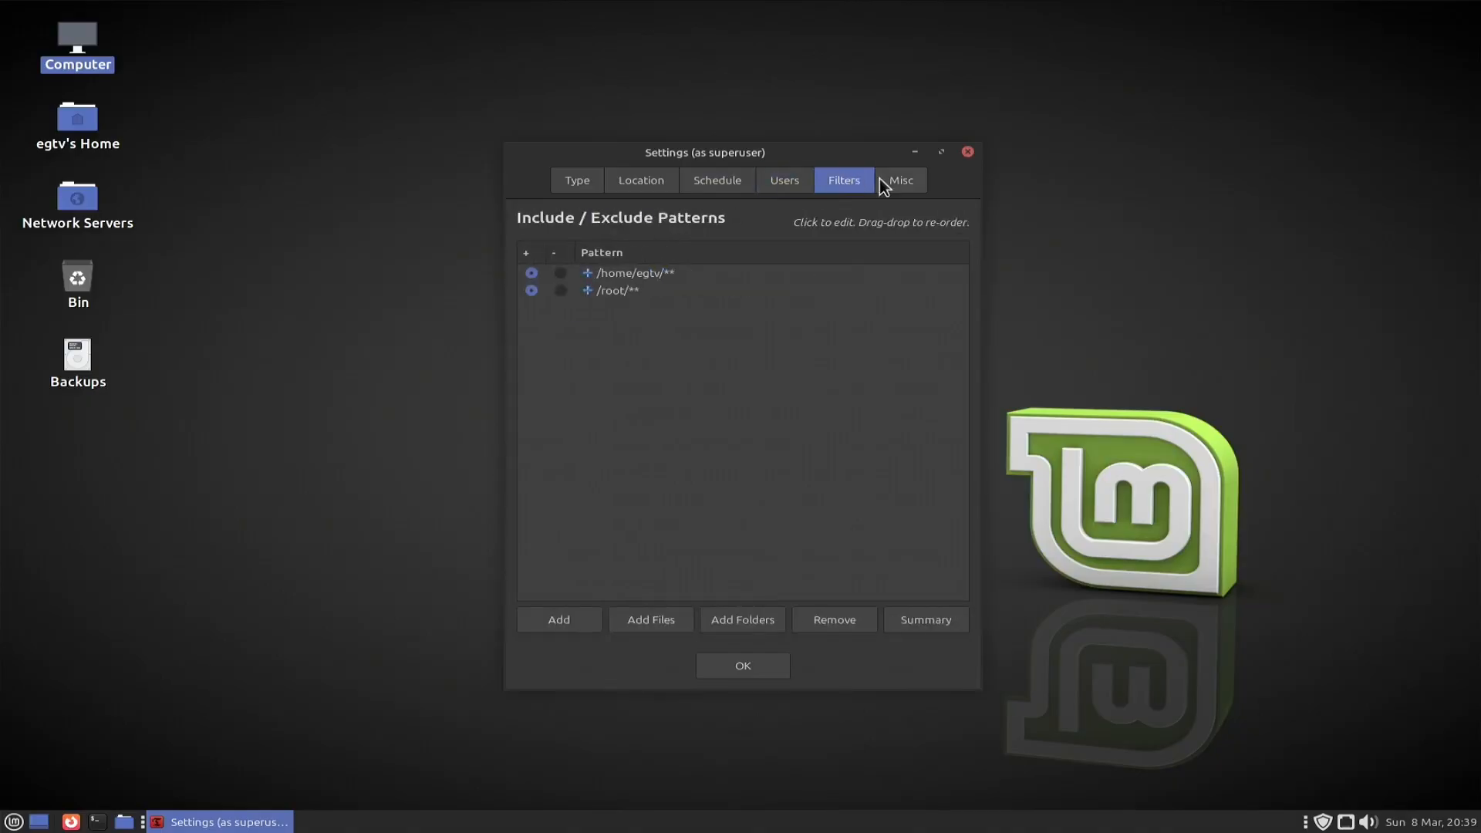
left_click(902, 183)
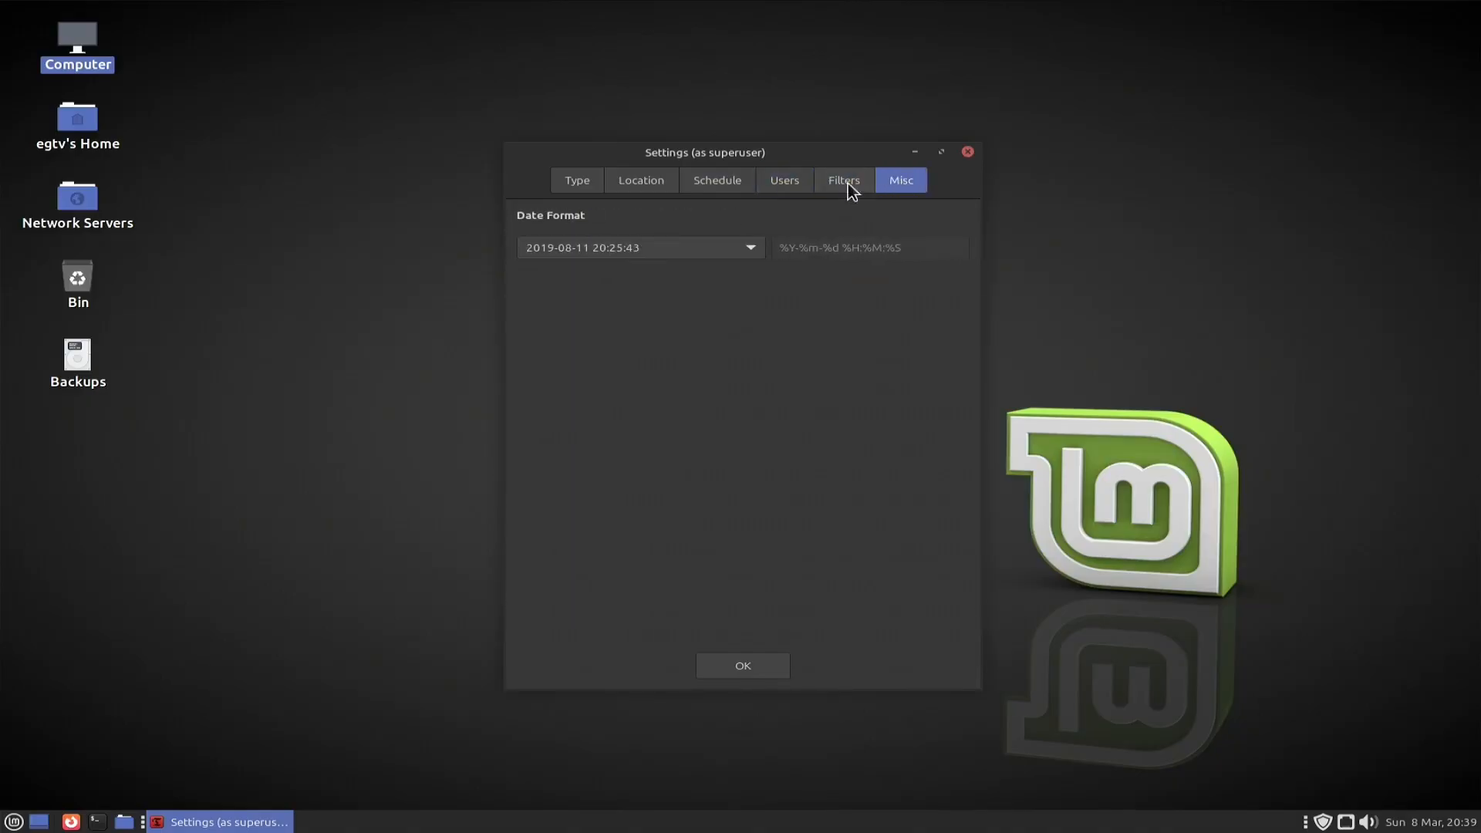
left_click(555, 186)
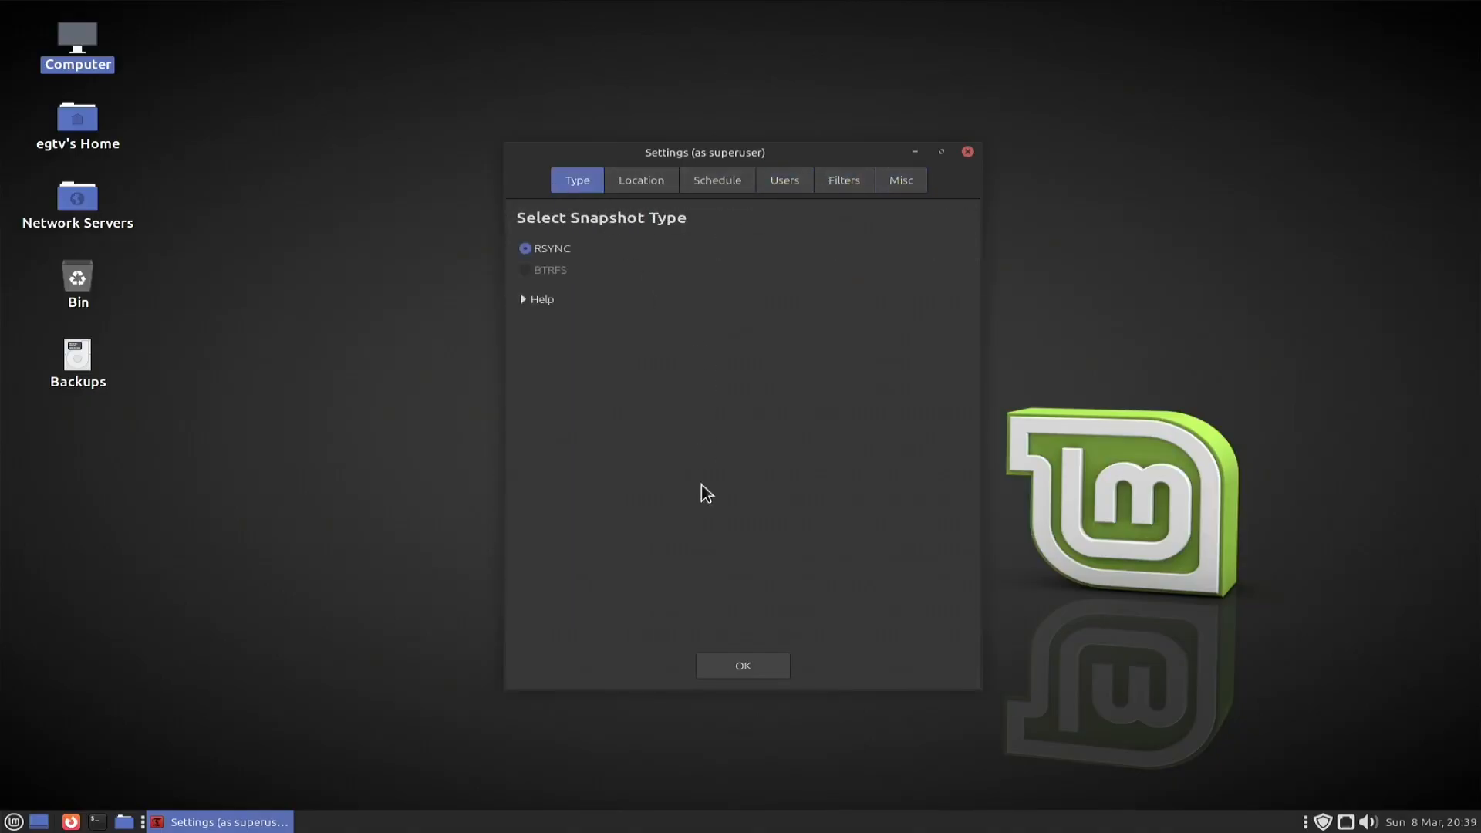
left_click(729, 671)
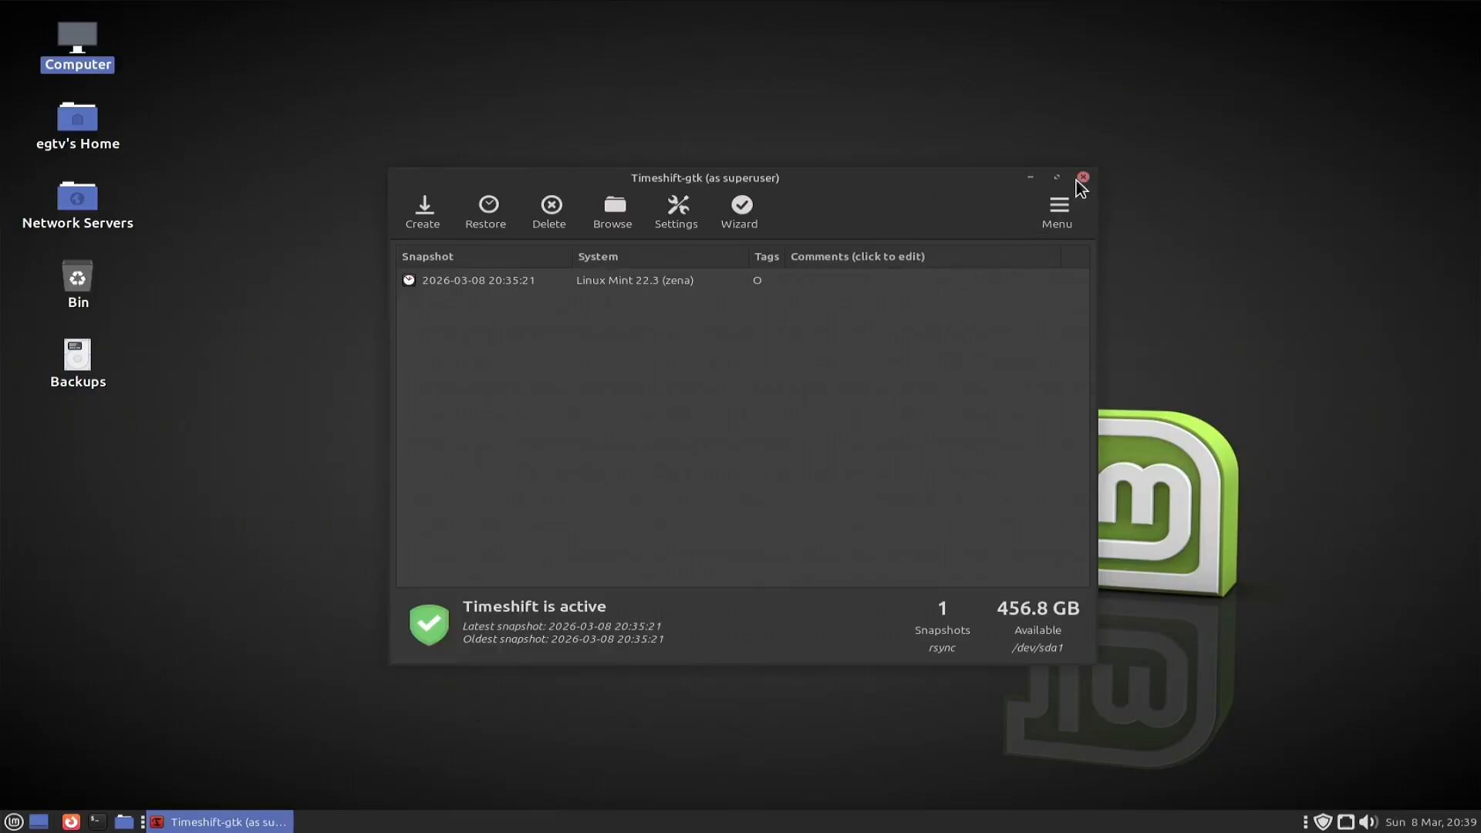
left_click_drag(976, 189, 860, 136)
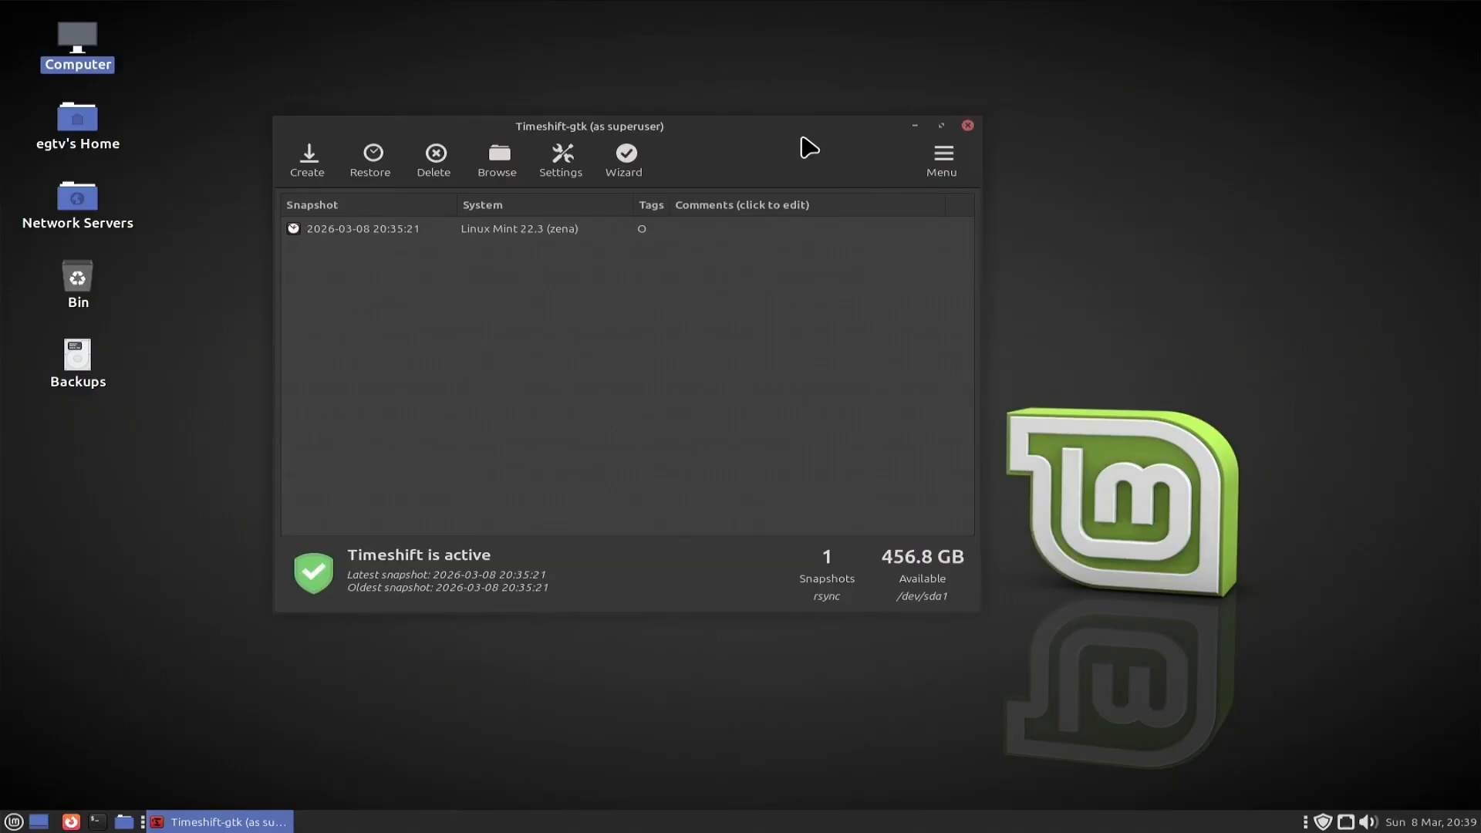